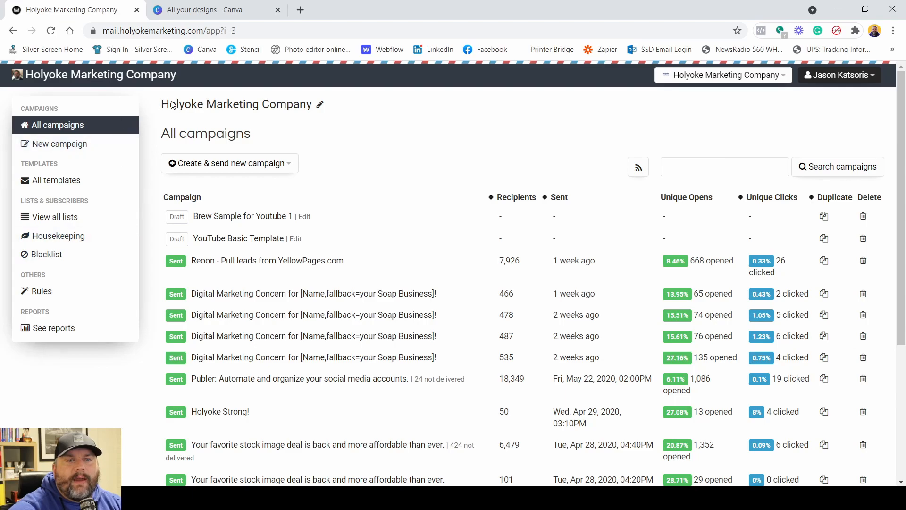
pyautogui.click(730, 78)
pyautogui.click(730, 78)
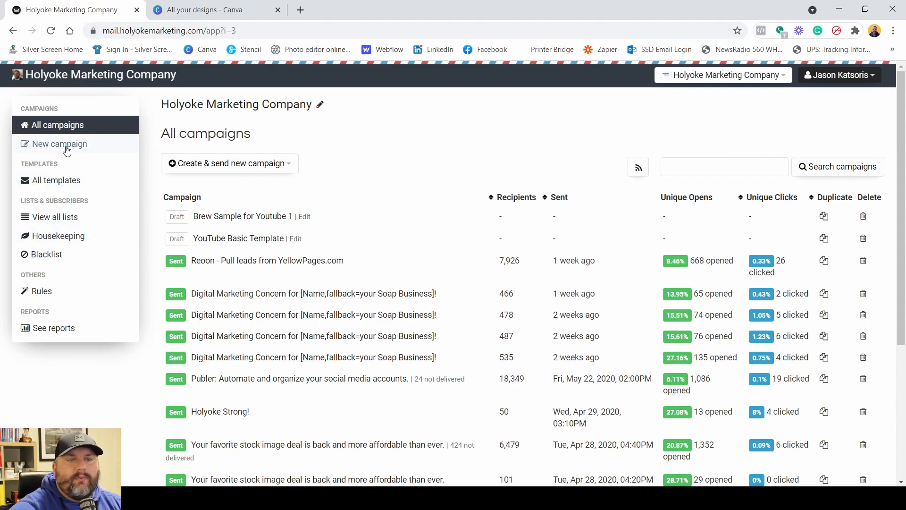
# Create a new email template and name it "Brew Sample for Youtube 2"
pyautogui.click(55, 181)
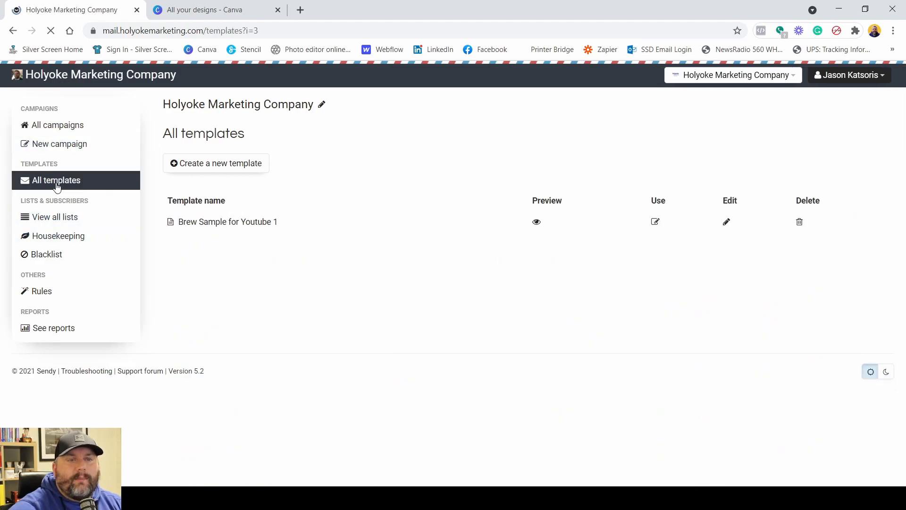
pyautogui.click(251, 164)
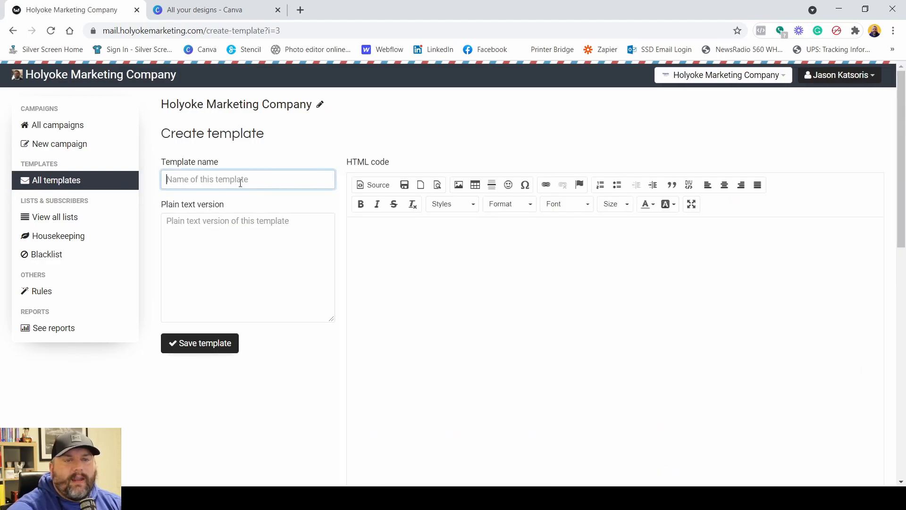
pyautogui.click(240, 183)
pyautogui.click(239, 230)
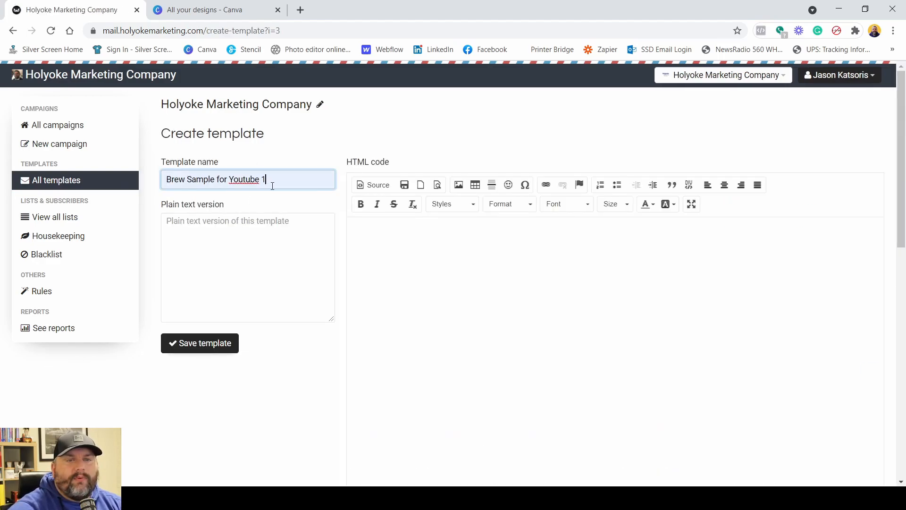
pyautogui.press('BackSpace')
pyautogui.write('2')
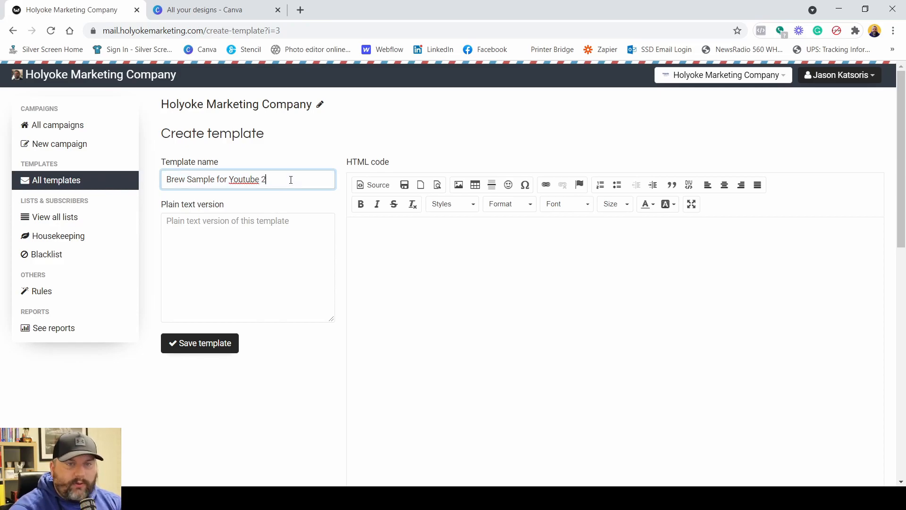
pyautogui.click(225, 233)
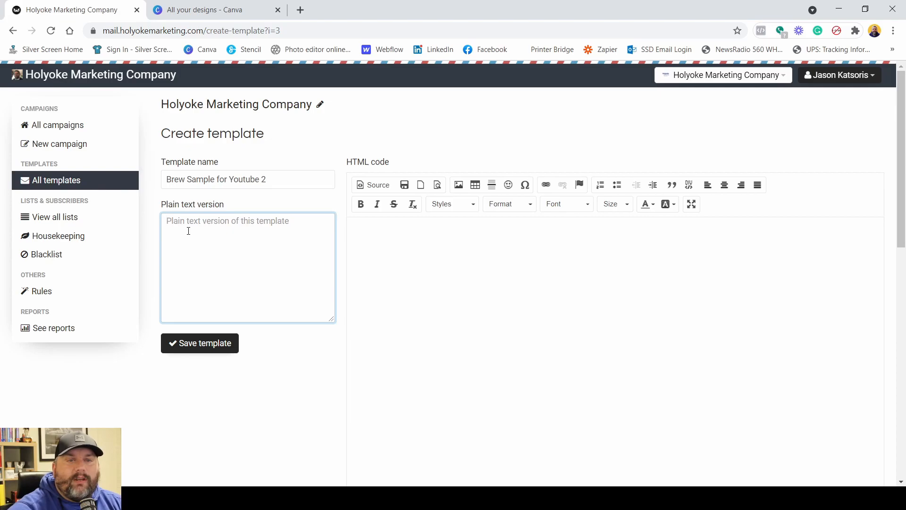
# Add the centred text "view in browser" as the first line of the template's HTML content
pyautogui.click(402, 231)
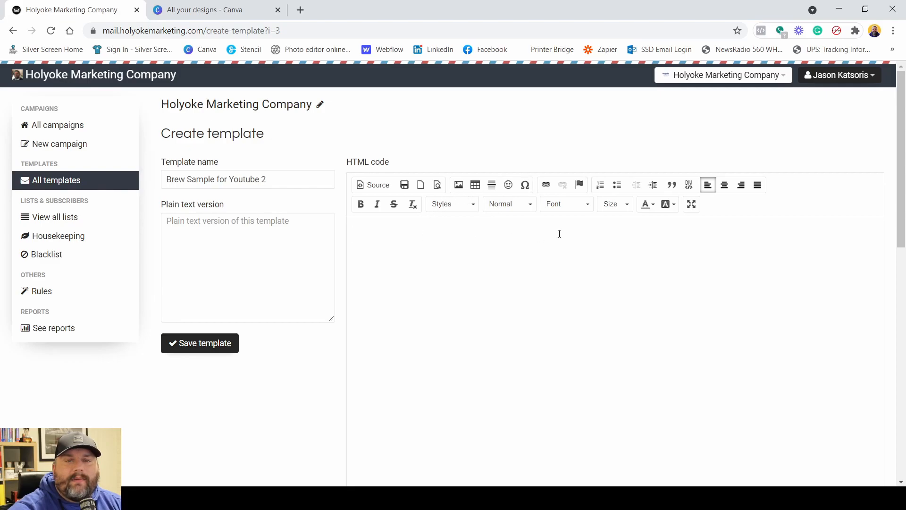
pyautogui.click(725, 185)
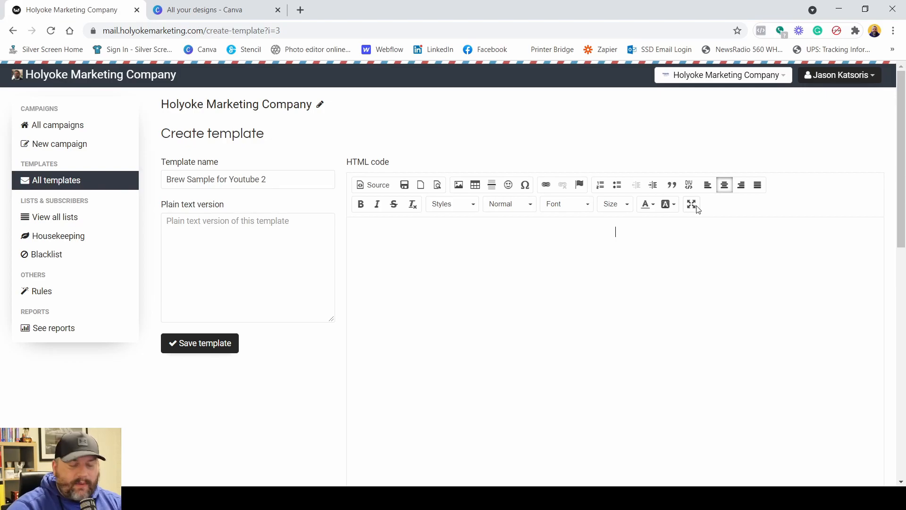
pyautogui.write('view in browser')
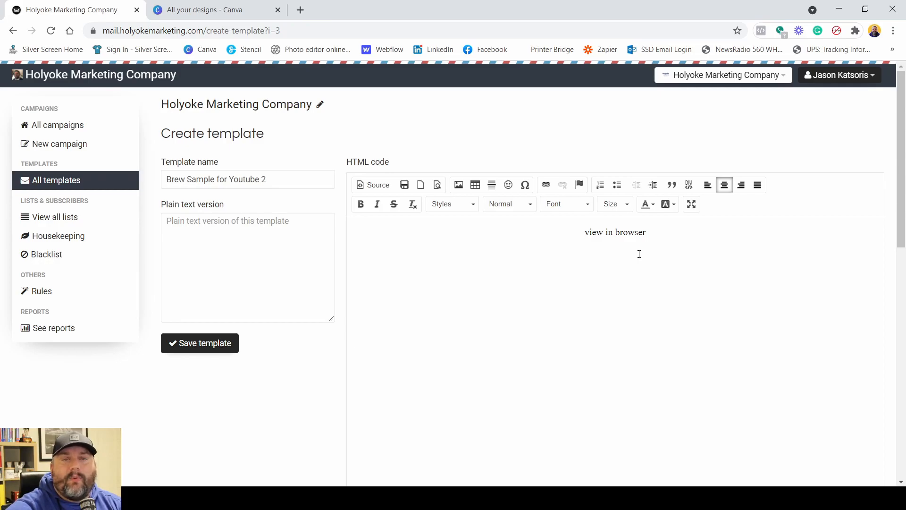
# Start a new table below the text with 1 row, 1 column and a border size of 0
pyautogui.click(475, 186)
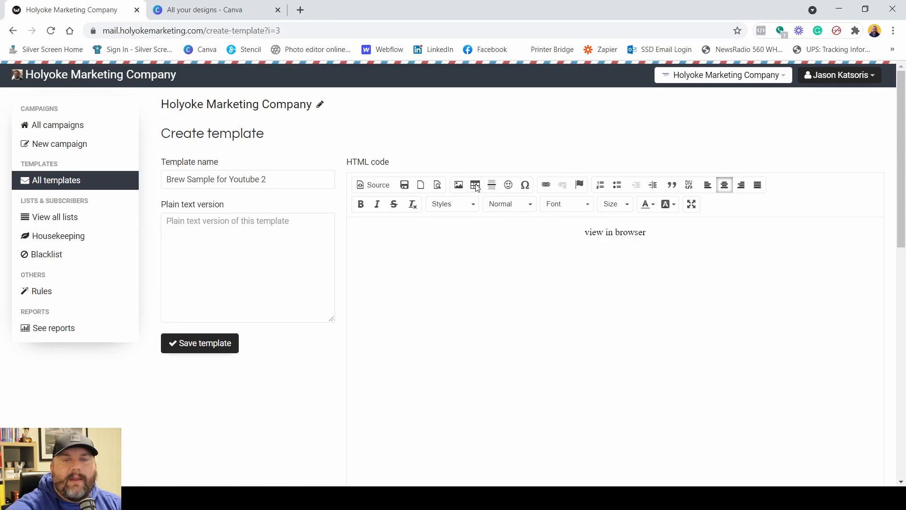
pyautogui.write('1')
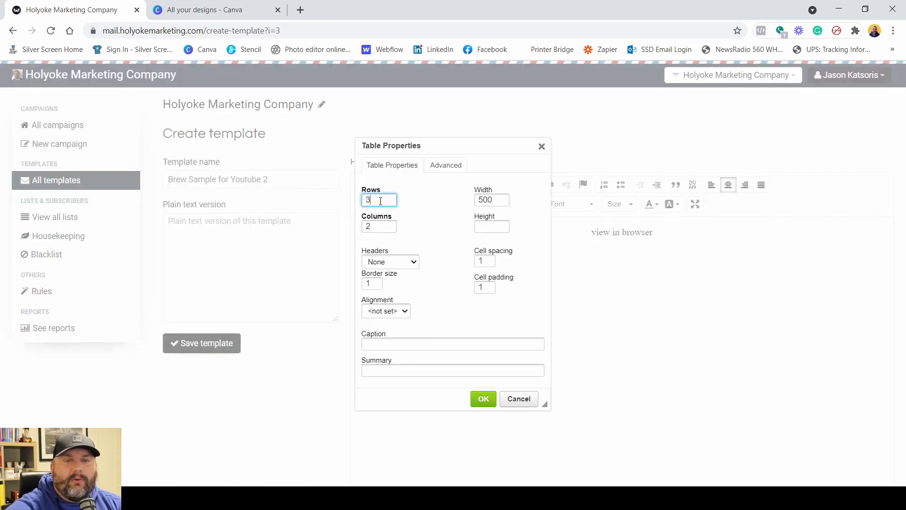
pyautogui.press('Tab')
pyautogui.write('1')
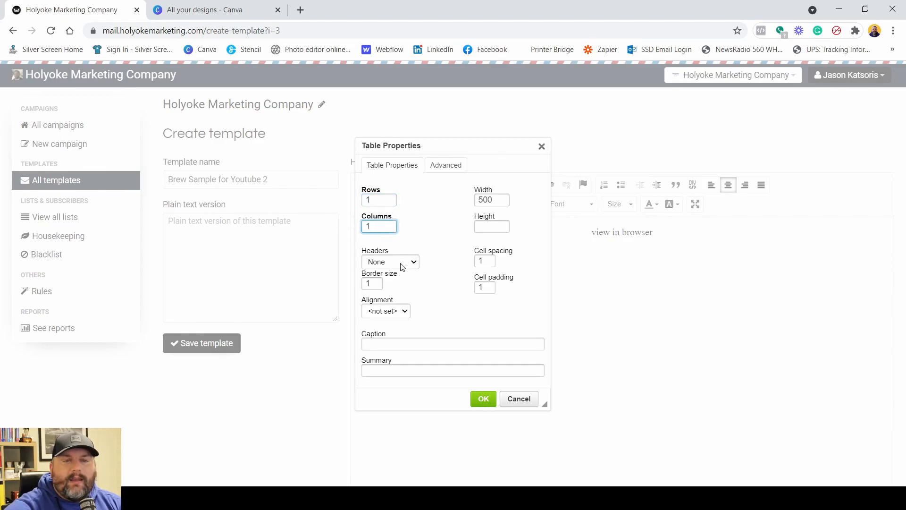
pyautogui.doubleClick(378, 282)
pyautogui.write('0')
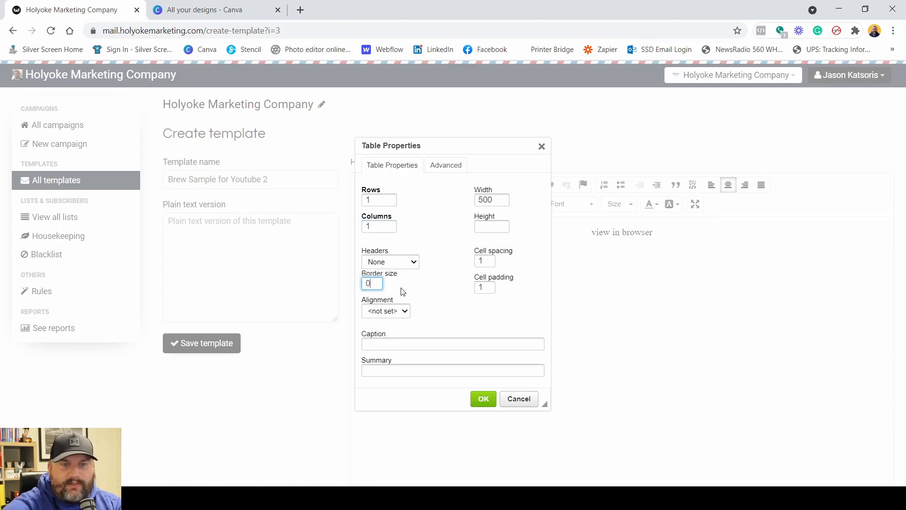
# Set the table's cell spacing and cell padding to 0, align it to the center, and insert it
pyautogui.doubleClick(487, 260)
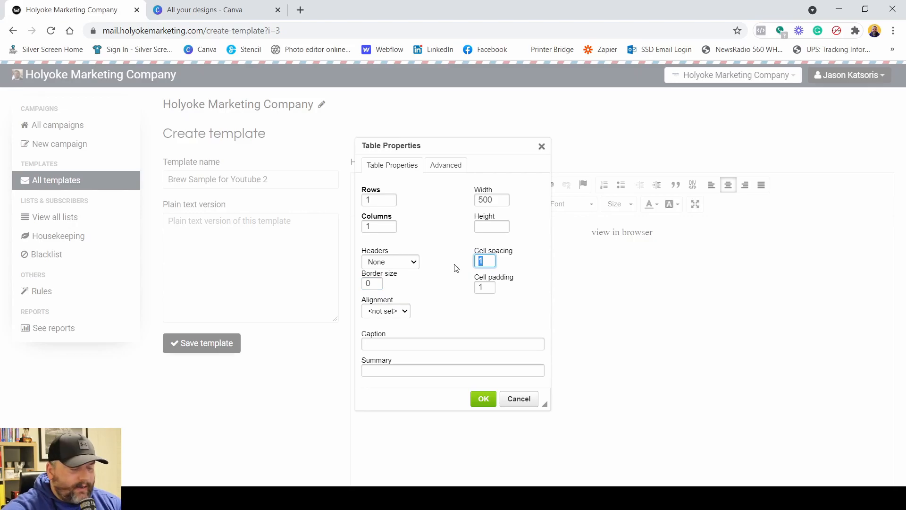
pyautogui.write('0')
pyautogui.press('Tab')
pyautogui.write('0')
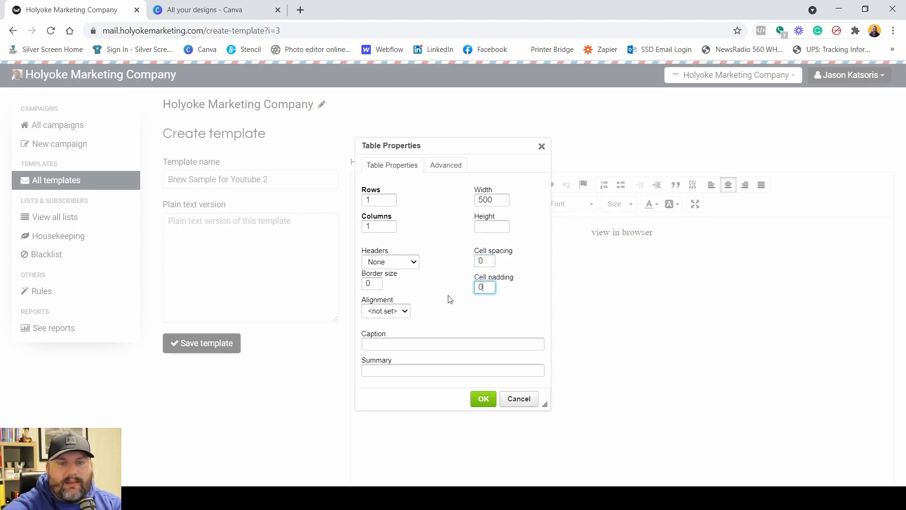
pyautogui.click(401, 311)
pyautogui.click(383, 341)
pyautogui.click(446, 165)
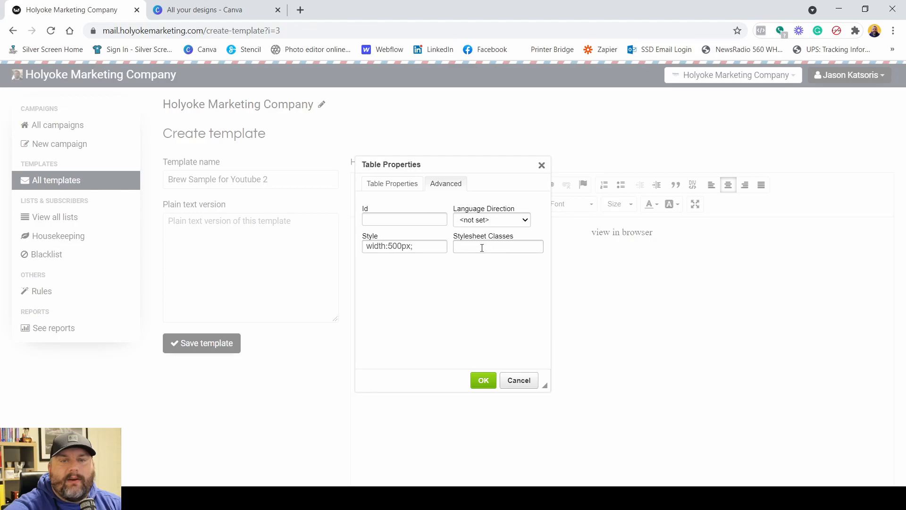
pyautogui.click(398, 184)
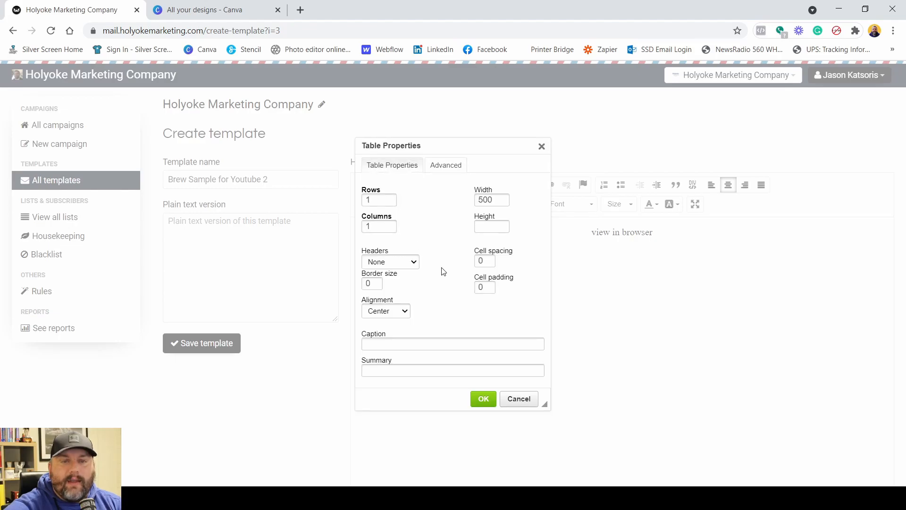
pyautogui.click(479, 402)
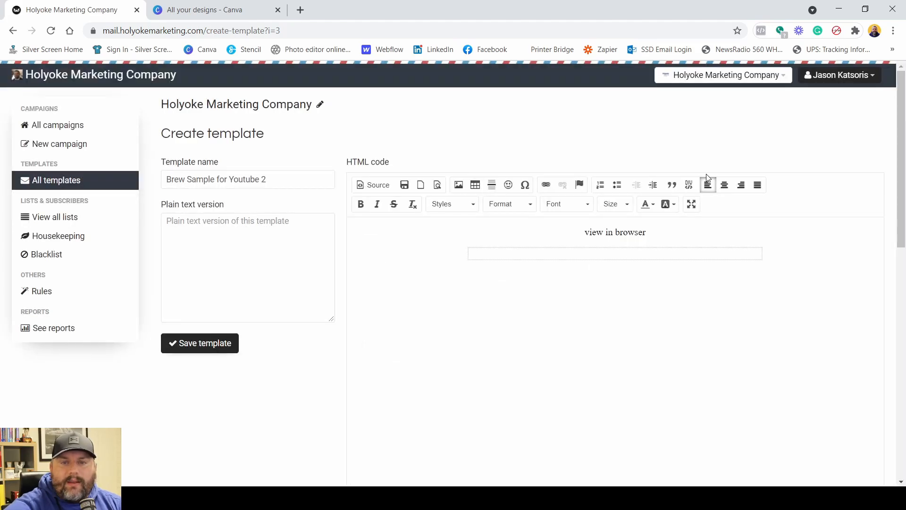
# Centre the content of the table cell and open the properties of a new image for it
pyautogui.click(725, 185)
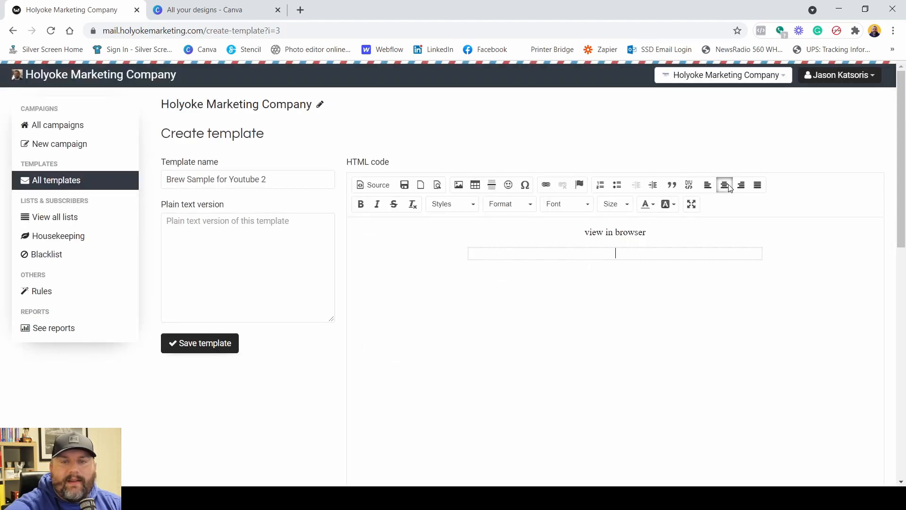
pyautogui.click(458, 185)
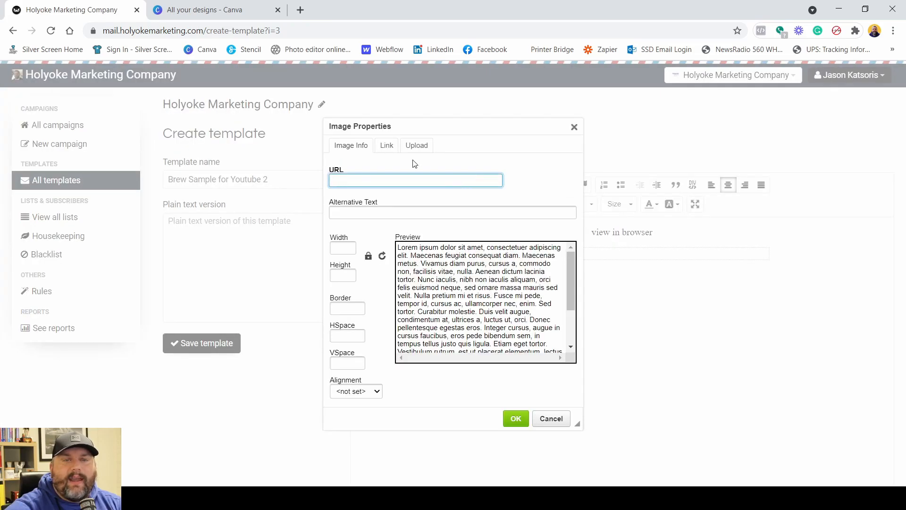
# Switch to Canva and download the Brew Sample Email Body design as a JPG with the quality lowered
pyautogui.click(192, 17)
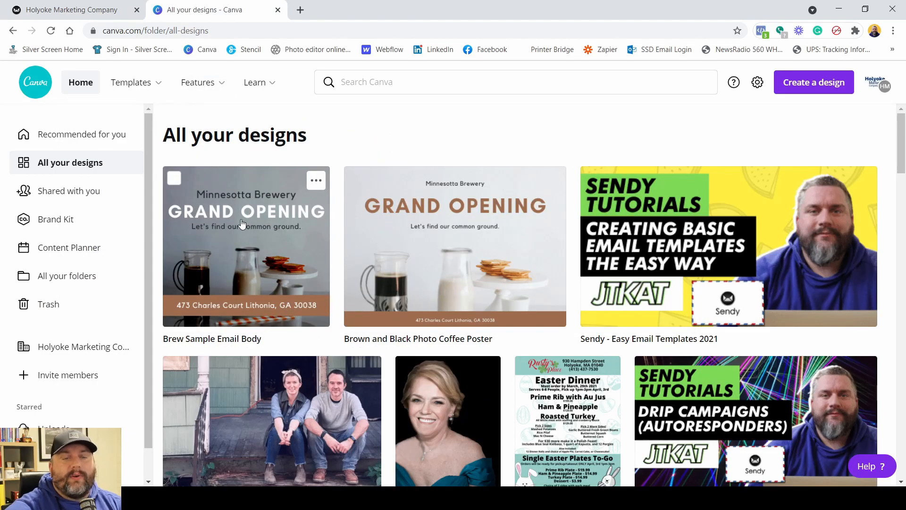
pyautogui.click(219, 209)
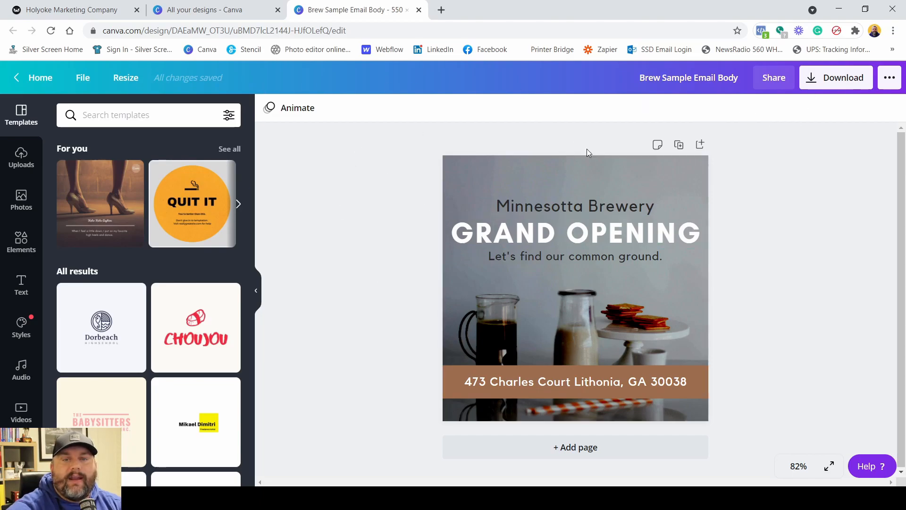
pyautogui.click(836, 78)
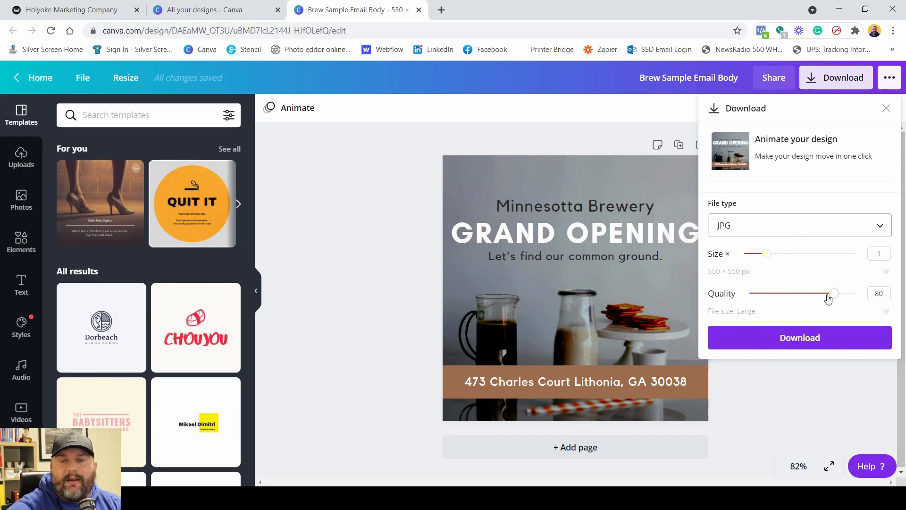
pyautogui.moveTo(834, 294); pyautogui.dragTo(802, 307)
pyautogui.click(802, 342)
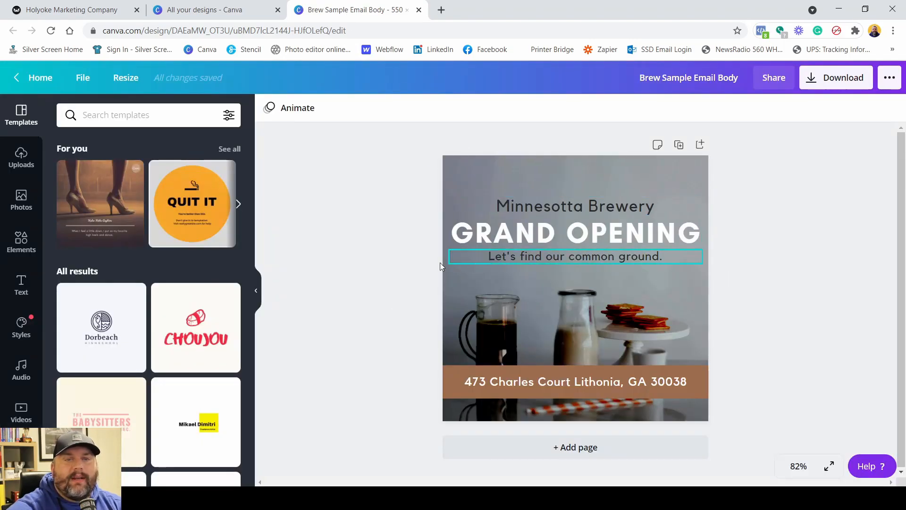
# Switch back to the template in Sendy and upload the brewery grand opening image to the server
pyautogui.click(55, 9)
pyautogui.click(417, 160)
pyautogui.click(355, 196)
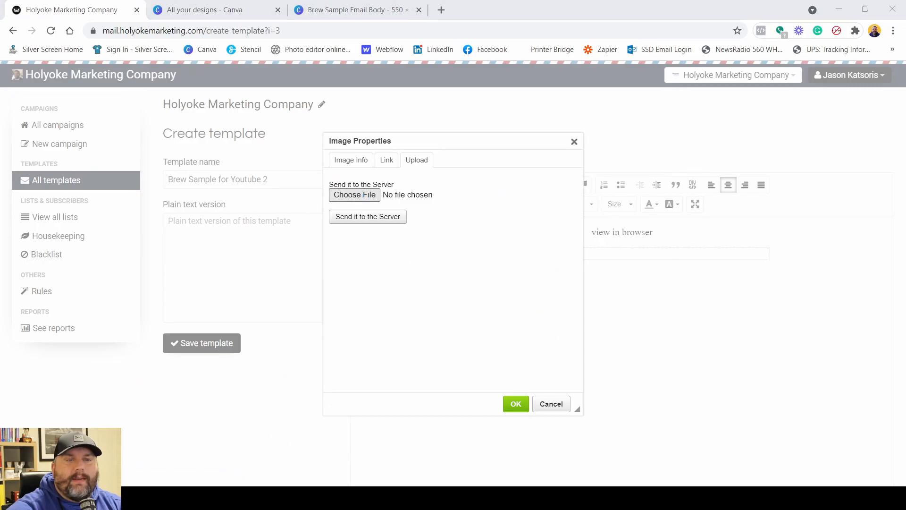
pyautogui.press('Return')
pyautogui.click(369, 218)
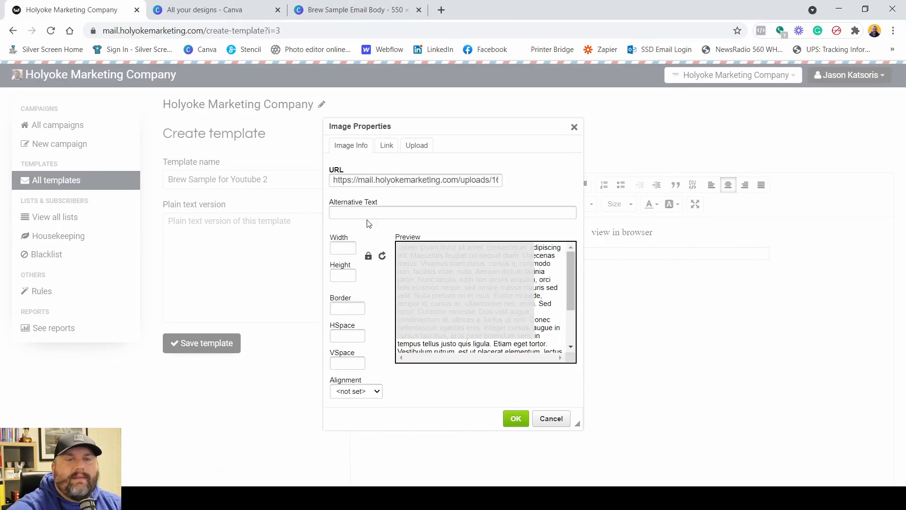
pyautogui.click(351, 249)
pyautogui.moveTo(352, 249); pyautogui.dragTo(325, 255)
pyautogui.click(363, 239)
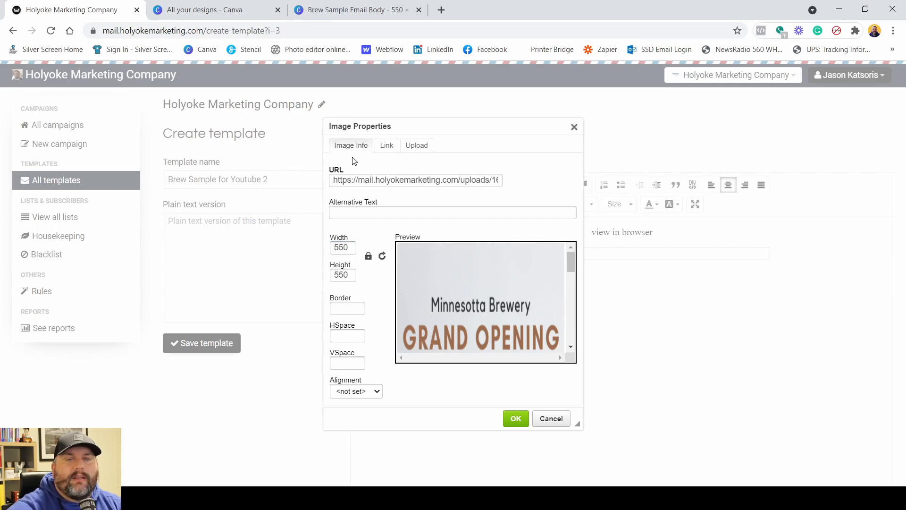
pyautogui.click(386, 145)
pyautogui.click(358, 197)
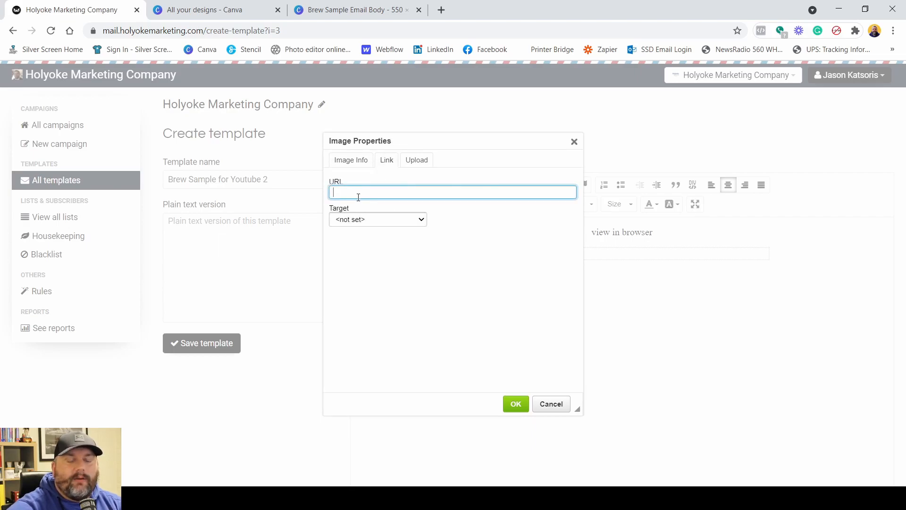
pyautogui.write('www.google.com')
pyautogui.press('Tab')
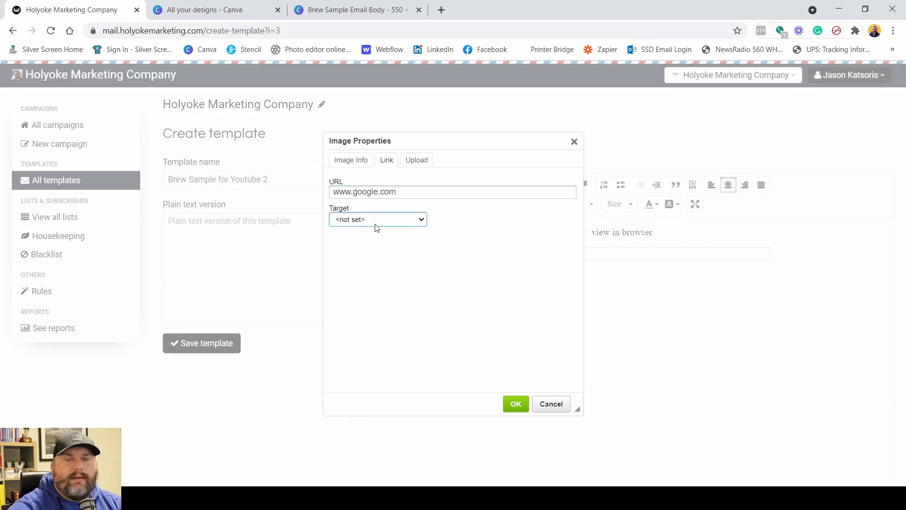
pyautogui.click(366, 241)
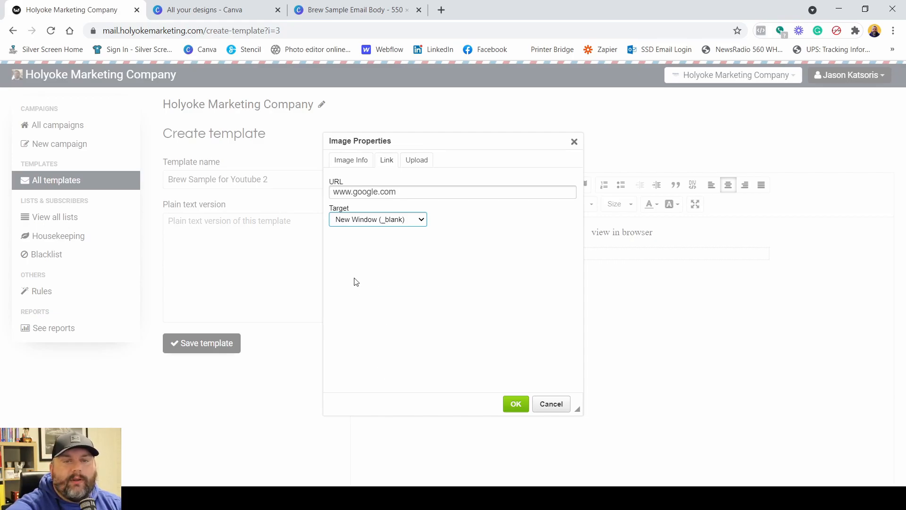
pyautogui.click(510, 404)
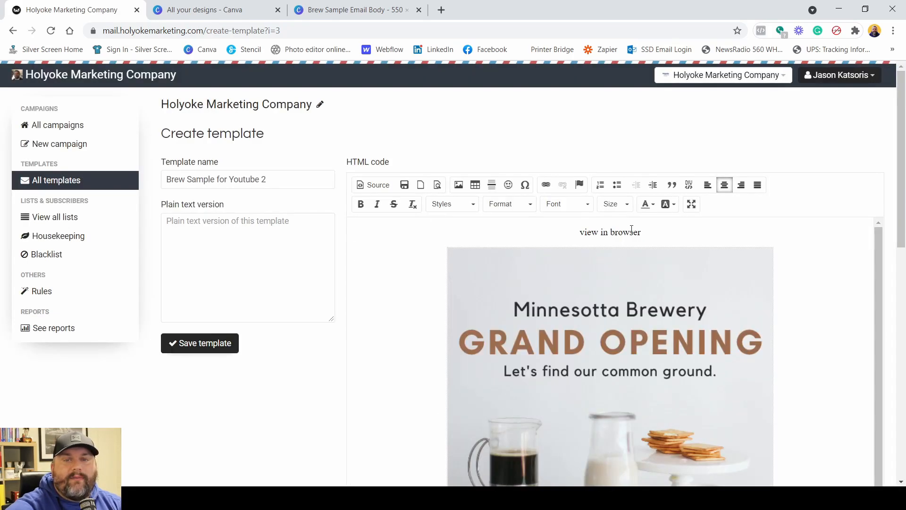
# Add a new centred line below the grand opening image in the template
pyautogui.click(616, 307)
pyautogui.scroll(-1, 477, 308)
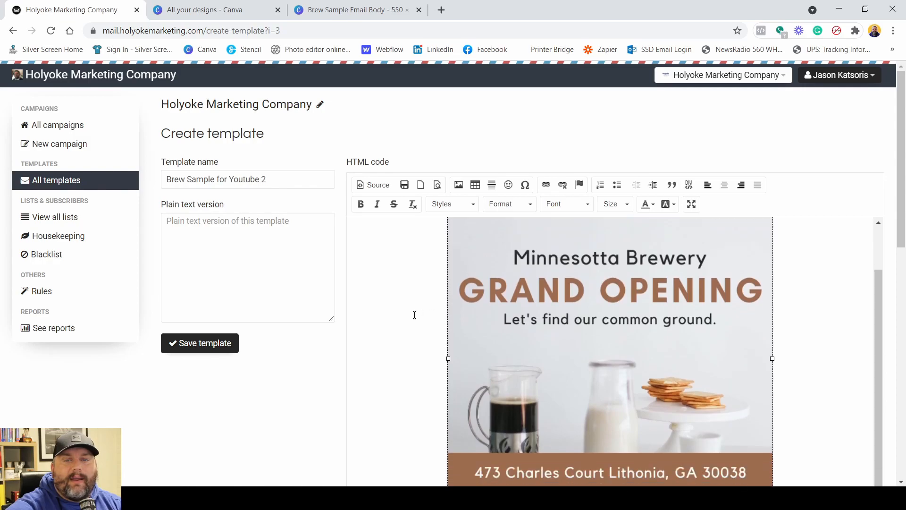
pyautogui.scroll(-5, 415, 315)
pyautogui.click(804, 235)
pyautogui.press('Return')
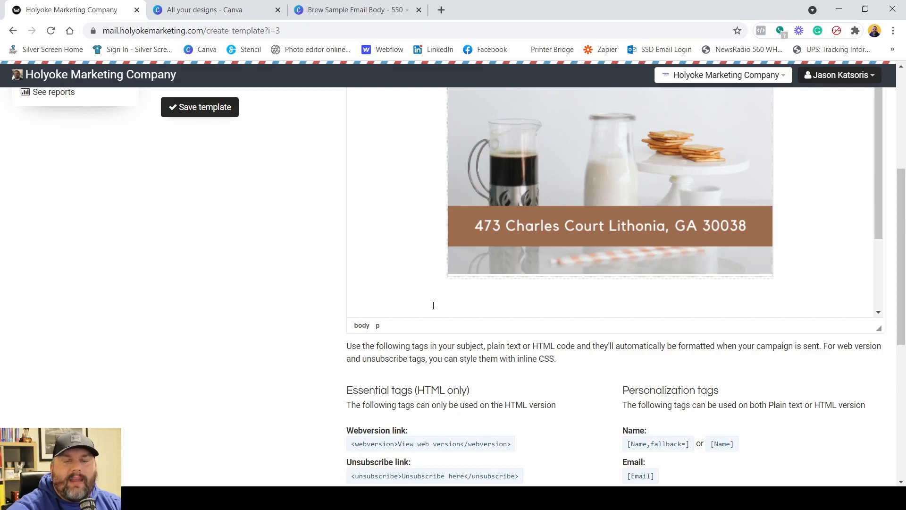
pyautogui.scroll(10, 435, 303)
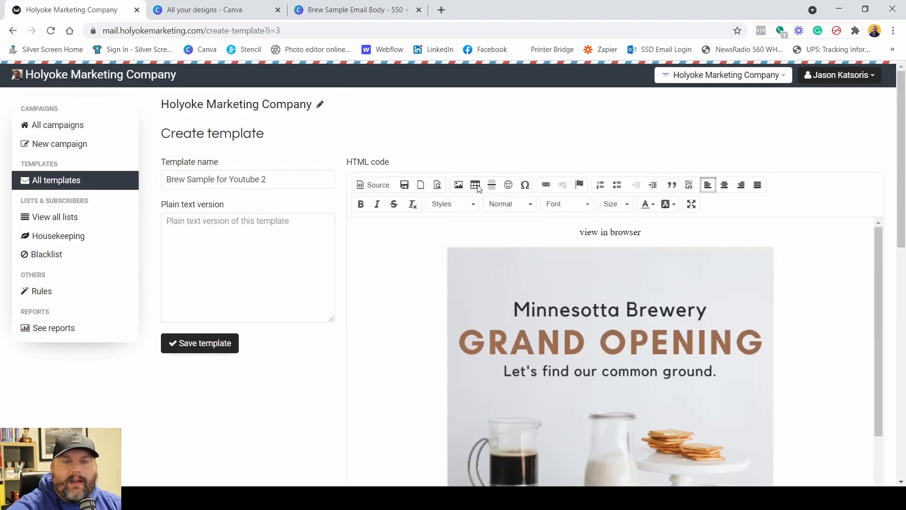
pyautogui.click(725, 184)
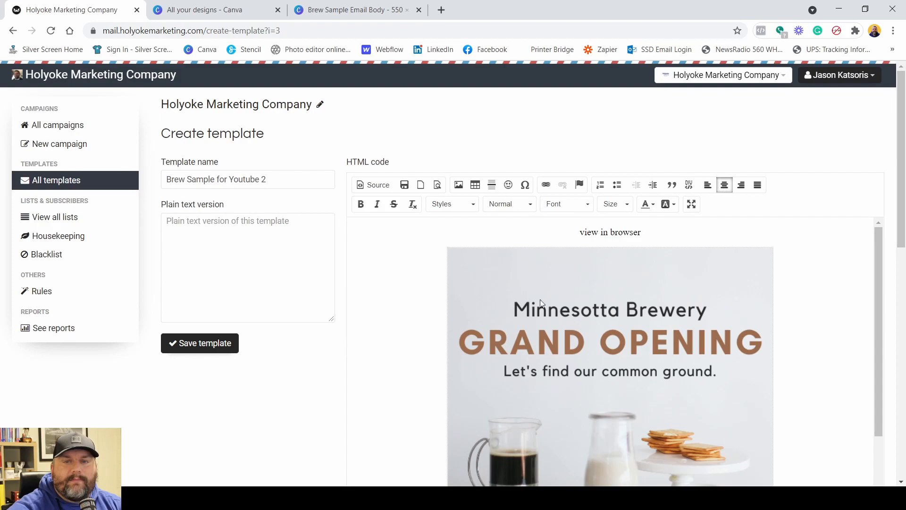
# Enter Holyoke Marketing Company and the company's postal address on separate centred lines below the grand opening image
pyautogui.scroll(-5, 551, 292)
pyautogui.scroll(-1, 463, 398)
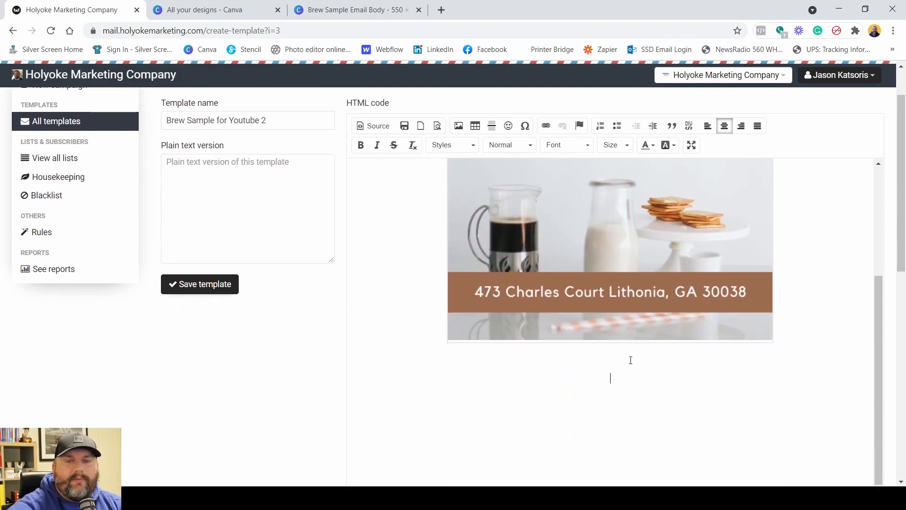
pyautogui.scroll(-2, 614, 420)
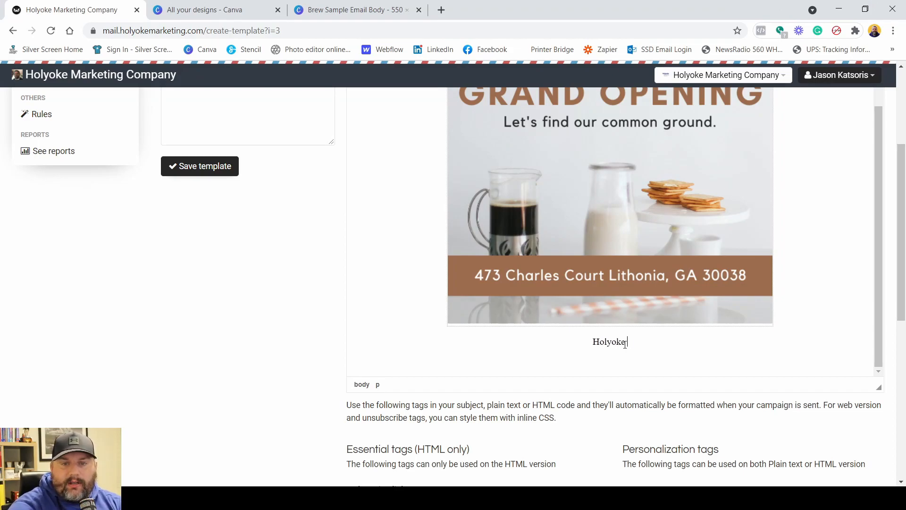
pyautogui.write('keting Company')
pyautogui.press('Return')
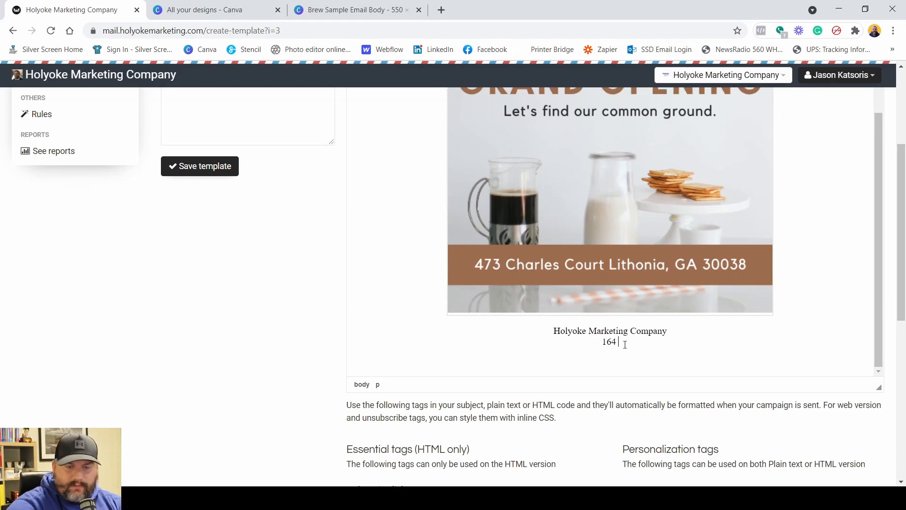
pyautogui.write('164 Race Street')
pyautogui.press('Return')
pyautogui.write('Holyoke, MA 01040')
pyautogui.press('Return')
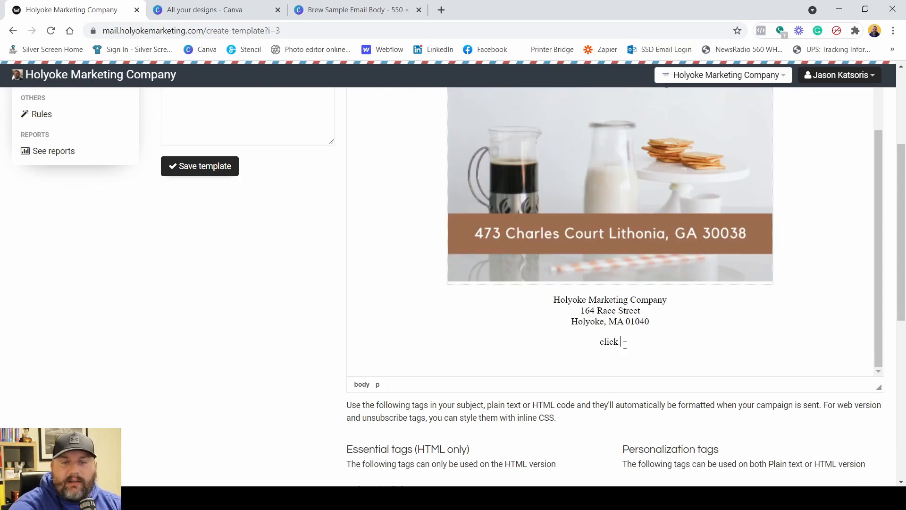
# Add a centred line reading "click here to unsubscibe" below the company address
pyautogui.write('click here to unsu')
pyautogui.write('bscibe')
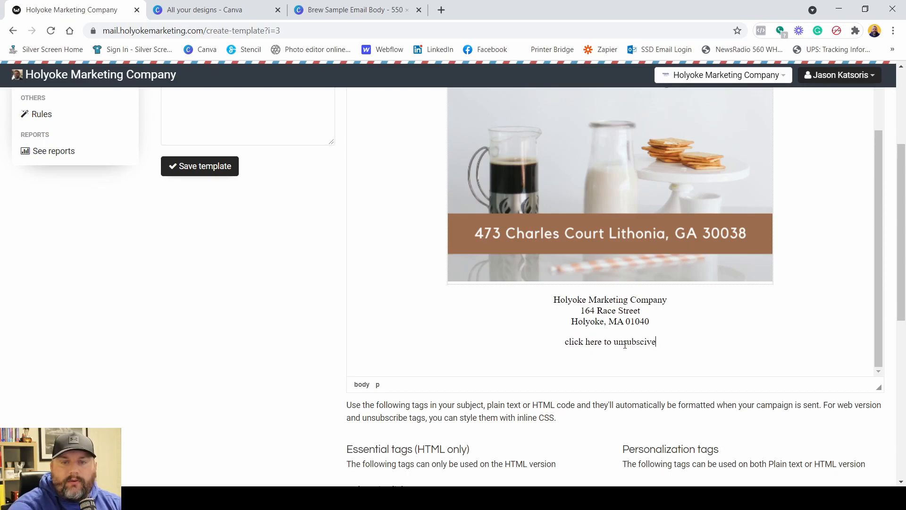
pyautogui.scroll(-1, 661, 283)
pyautogui.click(671, 262)
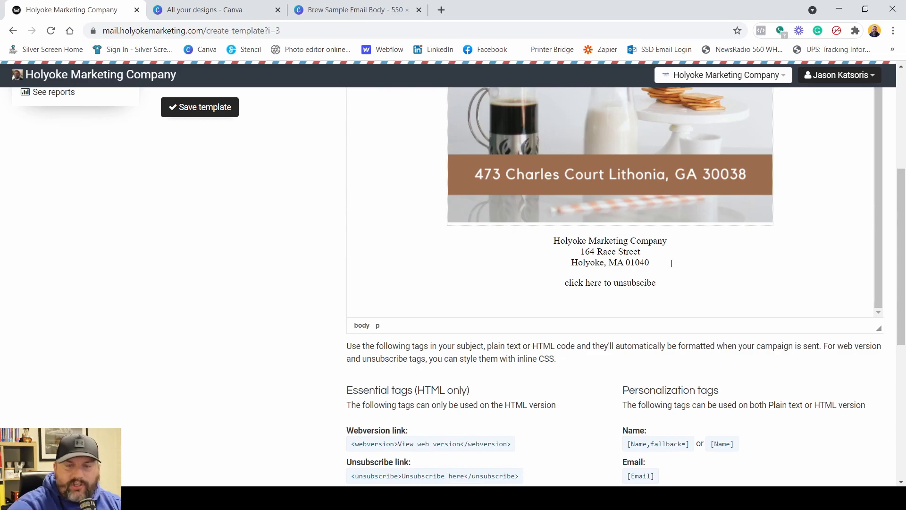
pyautogui.press('Return')
pyautogui.press('BackSpace')
pyautogui.press('Return')
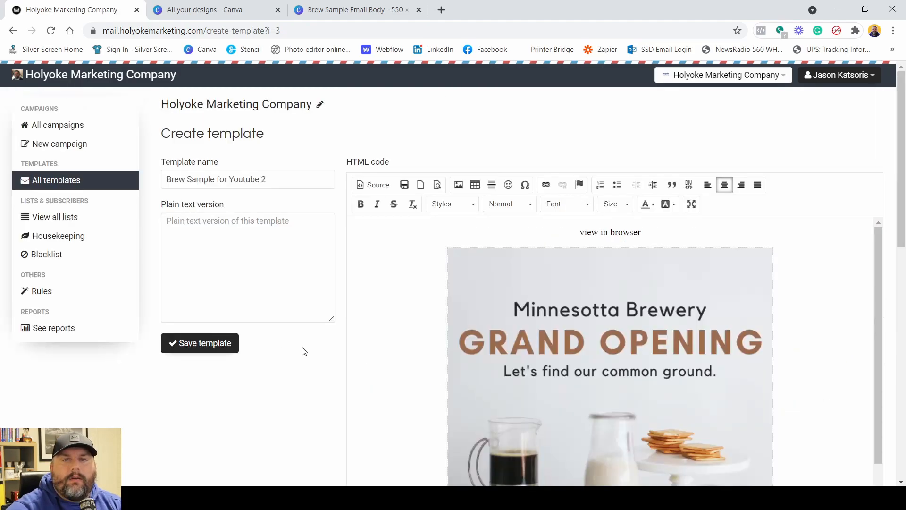
# Preview the template with its address and unsubscribe lines, and return to the editor
pyautogui.scroll(-7, 514, 313)
pyautogui.scroll(7, 499, 341)
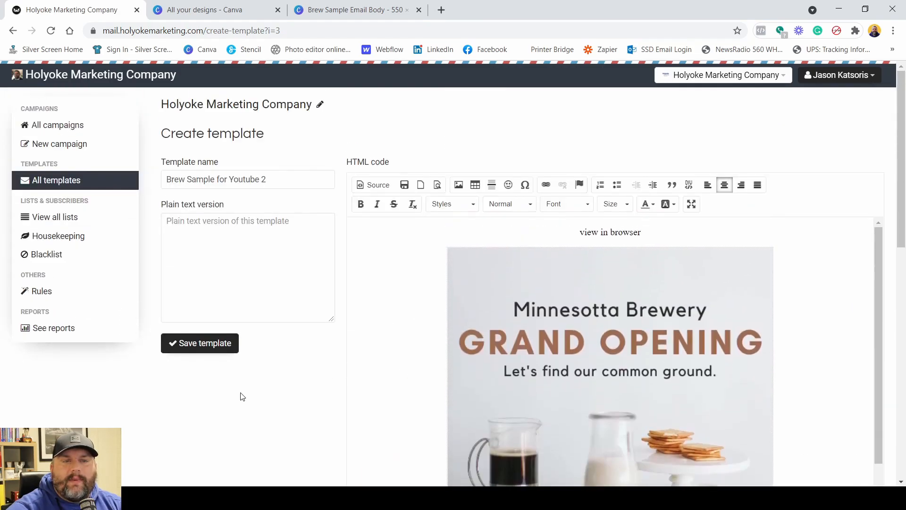
pyautogui.click(437, 185)
pyautogui.scroll(-1, 164, 340)
pyautogui.scroll(1, 156, 321)
pyautogui.scroll(-1, 147, 295)
pyautogui.hotkey('ctrl', 'w')
pyautogui.scroll(-2, 426, 310)
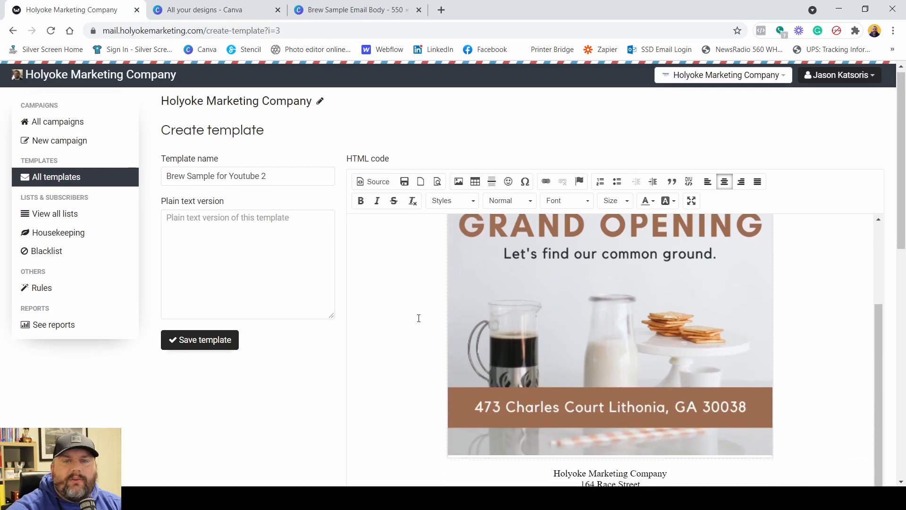
# Examine the essential tags listed below the editor for the webversion and unsubscribe links
pyautogui.scroll(-5, 426, 315)
pyautogui.scroll(-5, 453, 321)
pyautogui.moveTo(411, 361); pyautogui.dragTo(342, 357)
pyautogui.scroll(1, 287, 340)
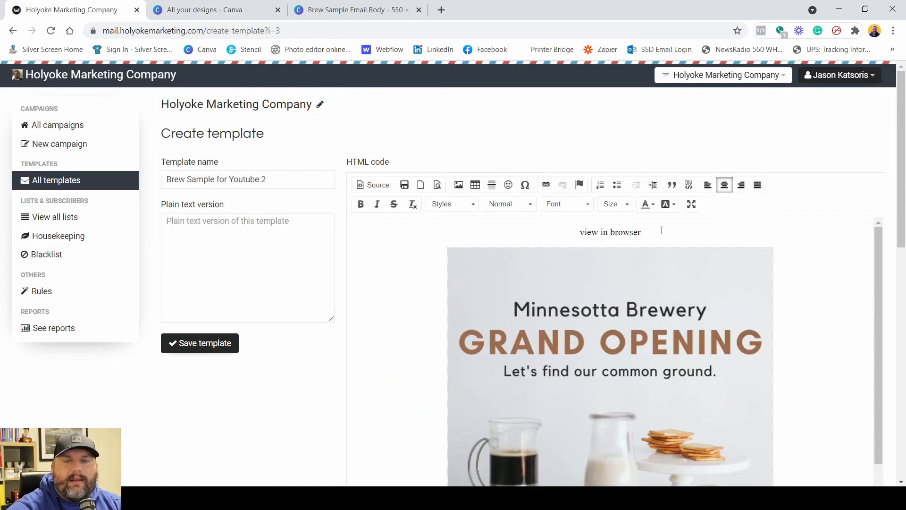
pyautogui.moveTo(661, 230); pyautogui.dragTo(563, 233)
pyautogui.click(418, 279)
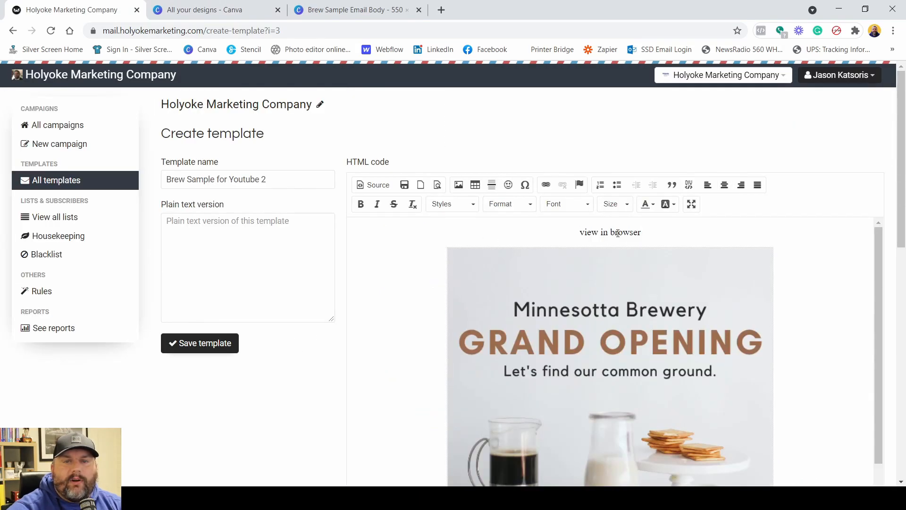
pyautogui.scroll(-3, 396, 263)
pyautogui.scroll(-4, 283, 354)
pyautogui.scroll(-6, 291, 297)
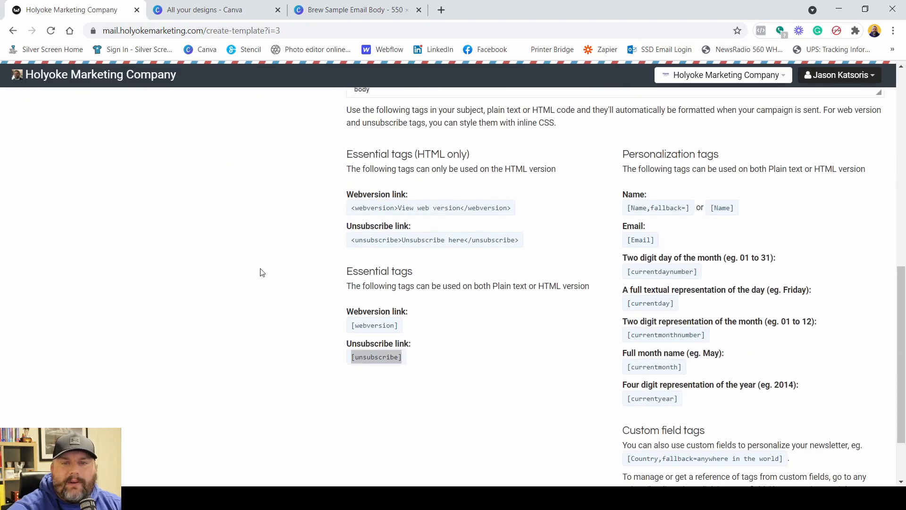
pyautogui.scroll(-2, 253, 223)
pyautogui.scroll(2, 255, 225)
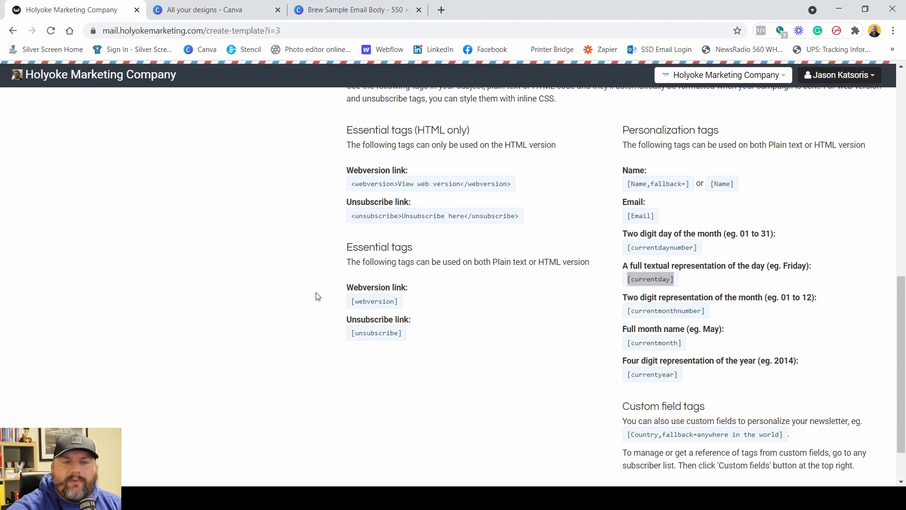
pyautogui.moveTo(351, 298); pyautogui.dragTo(399, 300)
pyautogui.moveTo(349, 333); pyautogui.dragTo(411, 334)
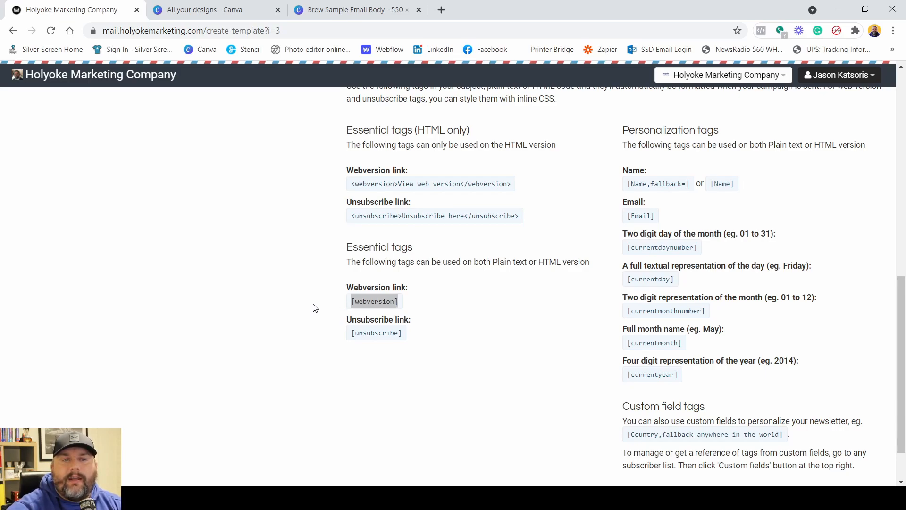
# Link the "view in browser" text to [webversion] with the protocol set to <other>
pyautogui.scroll(15, 522, 312)
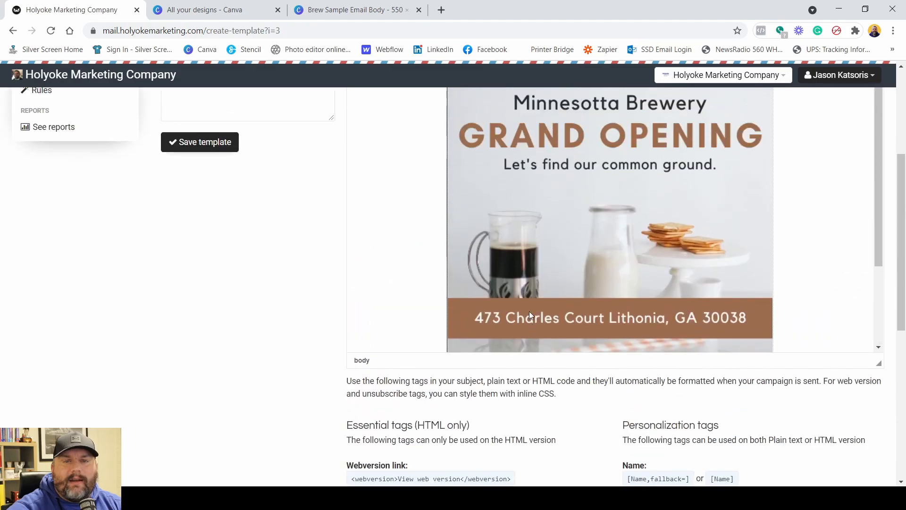
pyautogui.moveTo(648, 230); pyautogui.dragTo(569, 230)
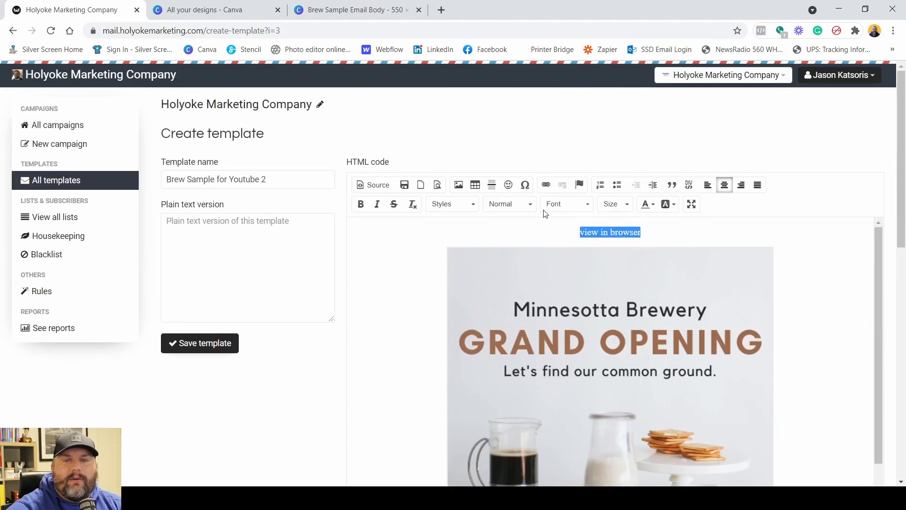
pyautogui.click(546, 184)
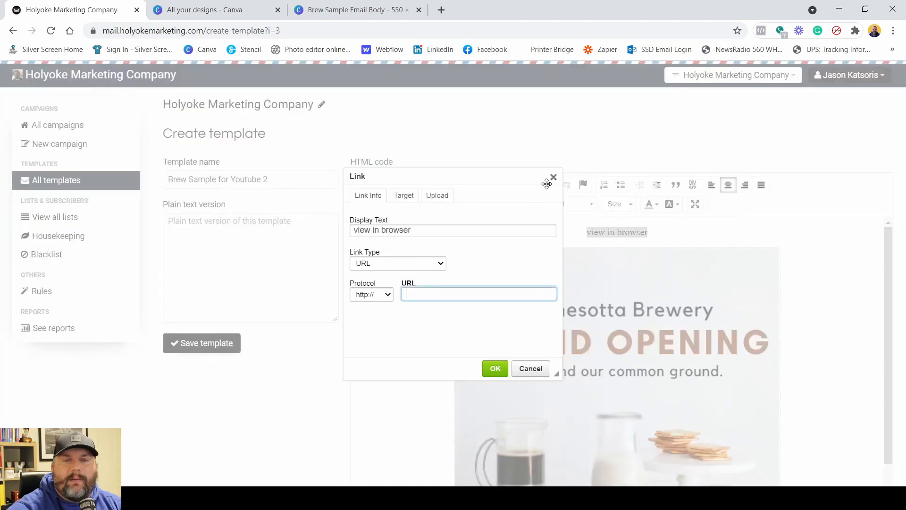
pyautogui.click(371, 296)
pyautogui.click(370, 348)
pyautogui.click(429, 296)
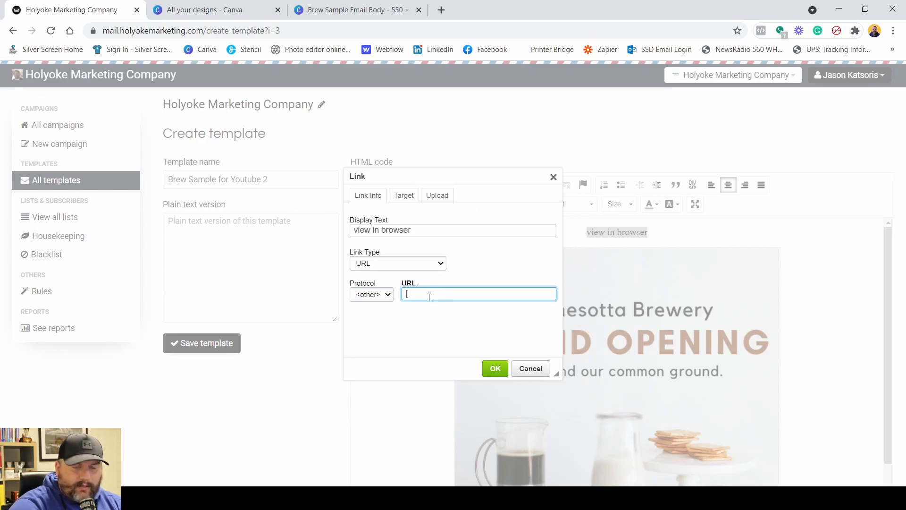
pyautogui.write('[webversion]')
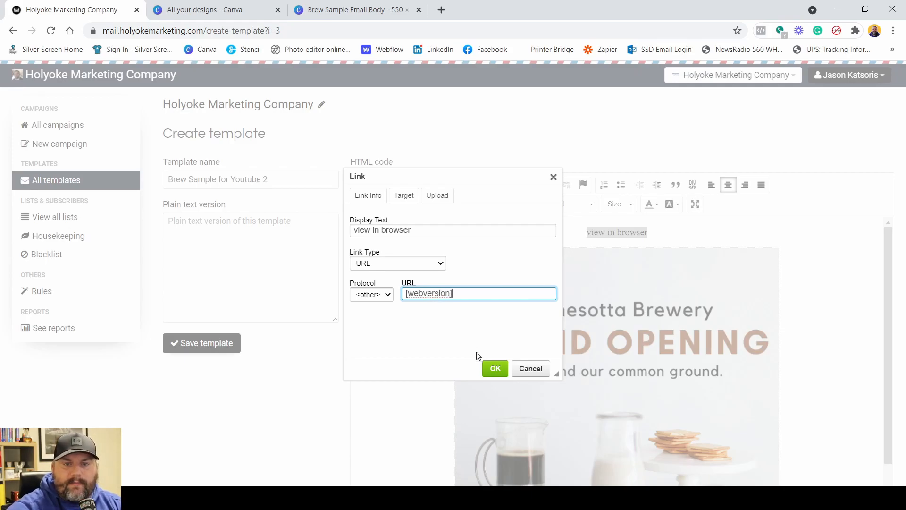
pyautogui.click(493, 369)
pyautogui.click(394, 302)
# Link the "click here to unsubscibe" text to [unsubscribe] with the protocol set to <other>
pyautogui.scroll(-7, 514, 302)
pyautogui.moveTo(668, 288); pyautogui.dragTo(559, 288)
pyautogui.scroll(-7, 430, 290)
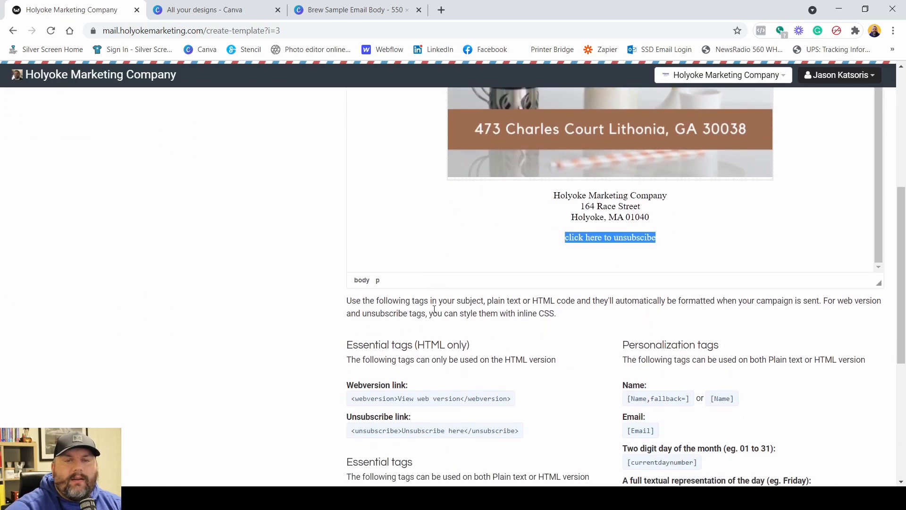
pyautogui.click(368, 282)
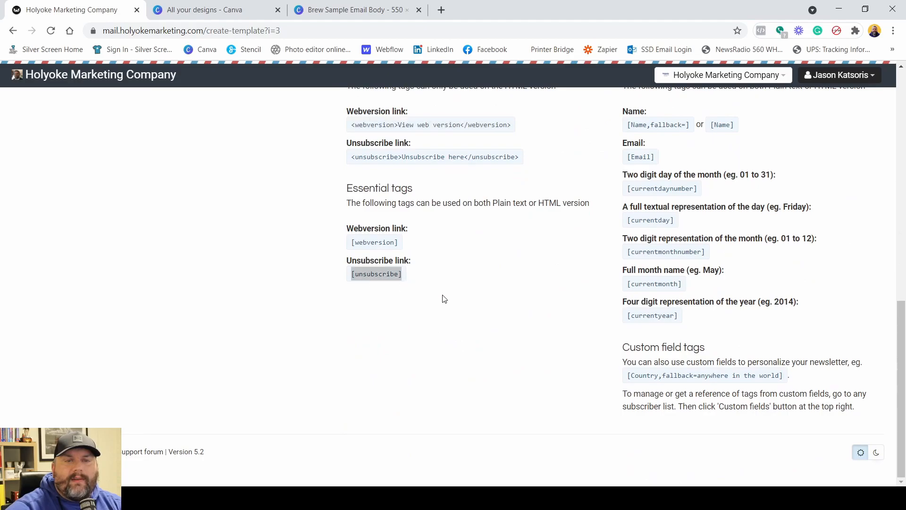
pyautogui.scroll(10, 441, 299)
pyautogui.scroll(2, 277, 231)
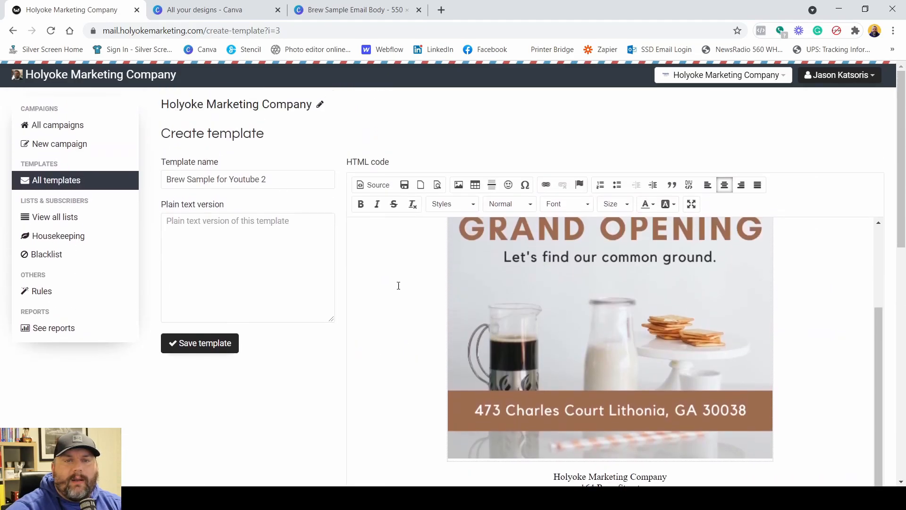
pyautogui.scroll(-4, 424, 330)
pyautogui.scroll(4, 320, 355)
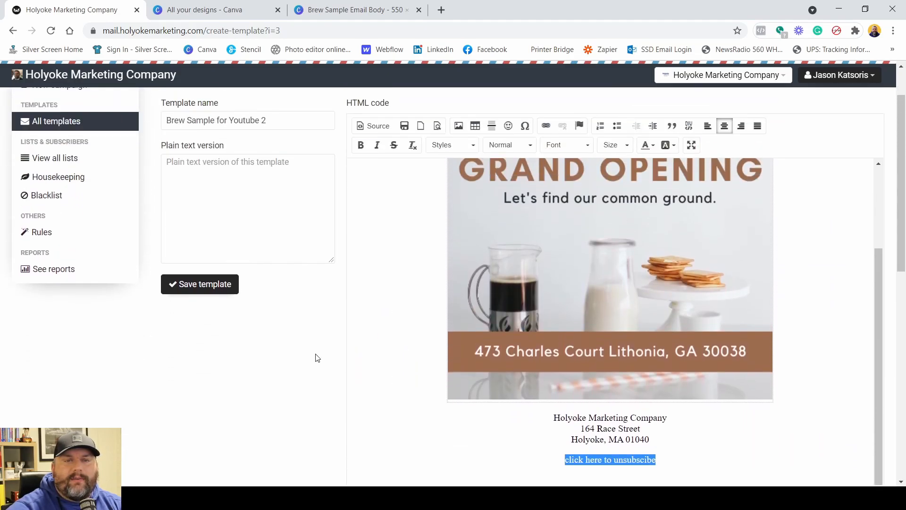
pyautogui.click(547, 185)
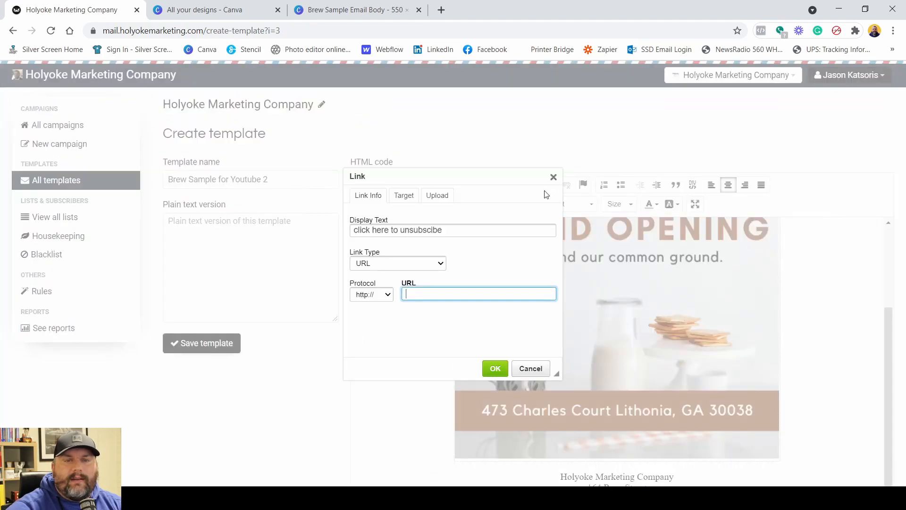
pyautogui.click(377, 296)
pyautogui.click(370, 346)
pyautogui.click(431, 295)
pyautogui.write('[unsubsc')
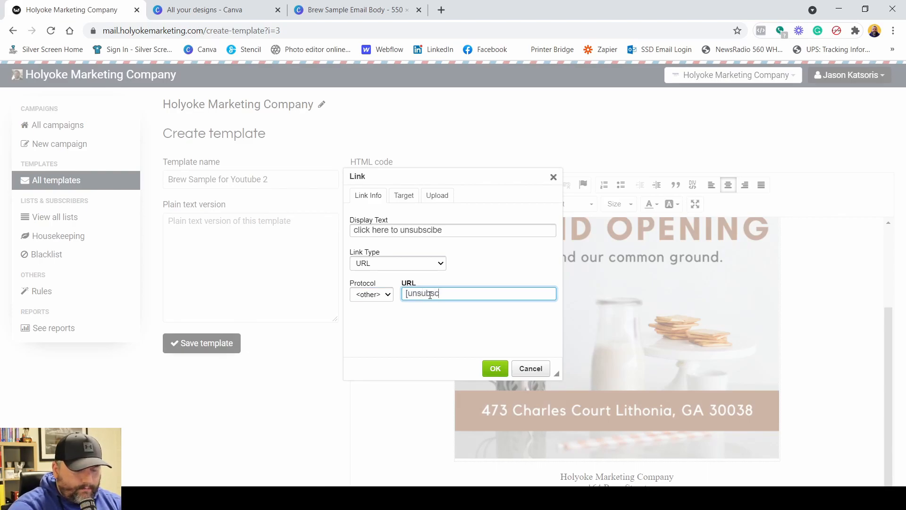
pyautogui.write('ribe')
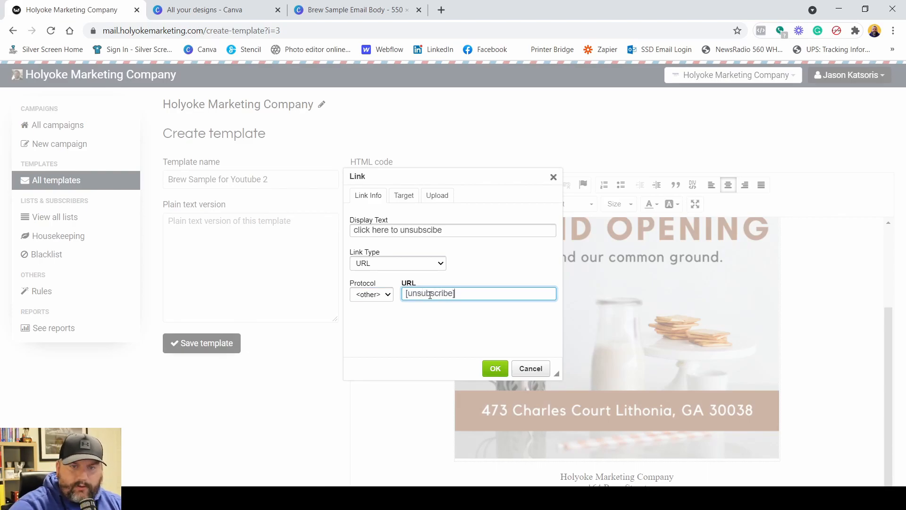
pyautogui.click(486, 368)
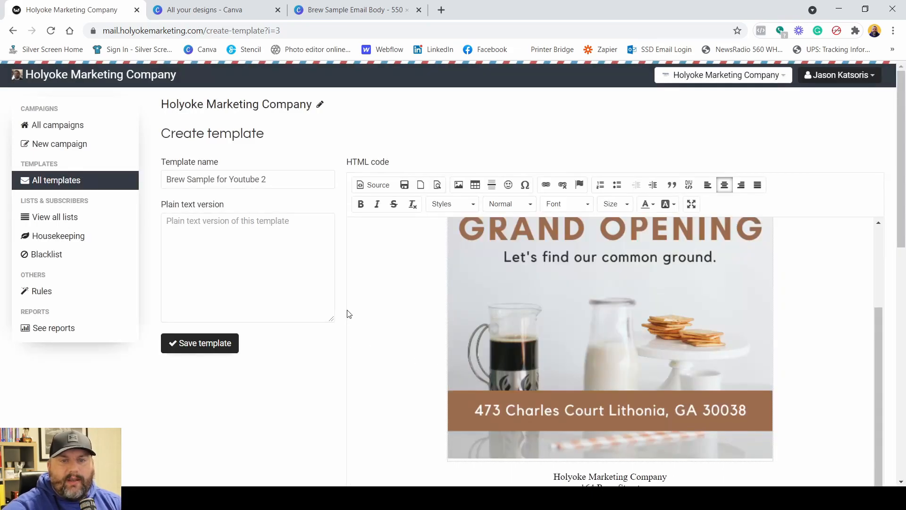
pyautogui.scroll(-5, 427, 289)
pyautogui.click(427, 289)
# Check the view-in-browser and unsubscribe links in the template, preview the whole email and close the preview
pyautogui.scroll(8, 427, 289)
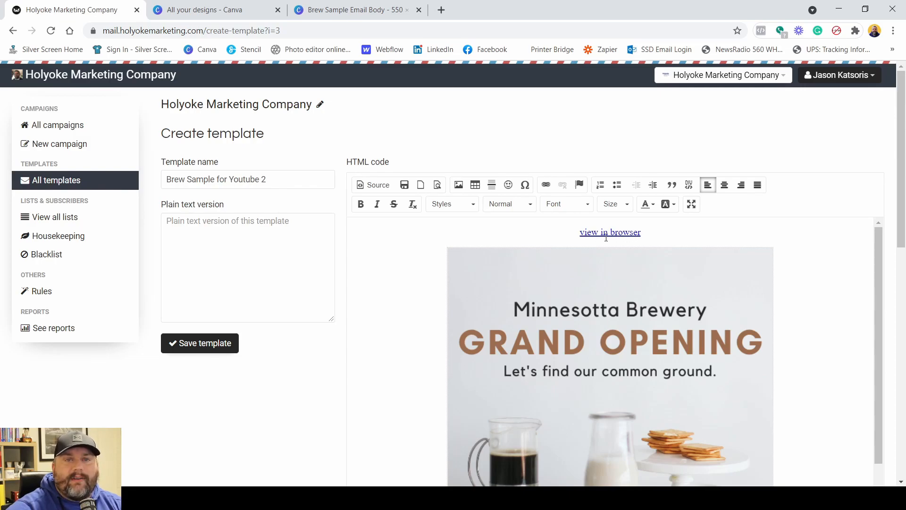
pyautogui.scroll(-10, 609, 237)
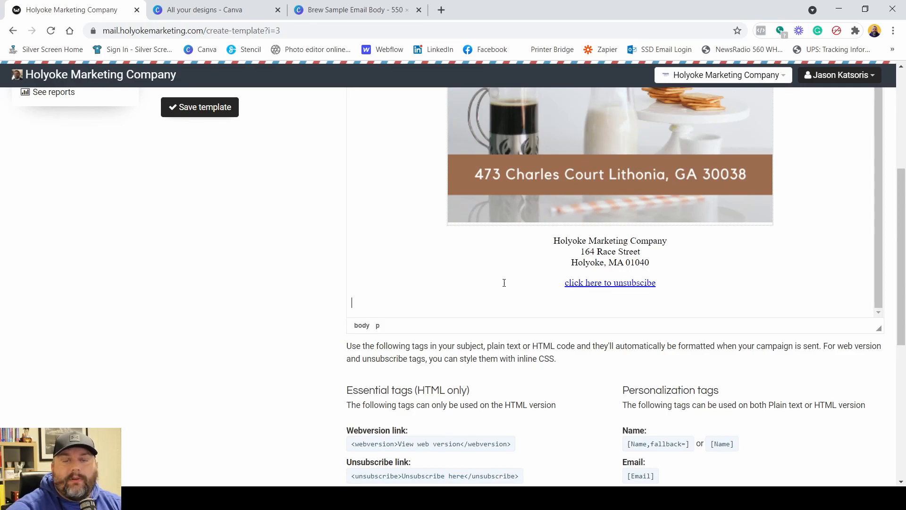
pyautogui.scroll(10, 515, 282)
pyautogui.scroll(-3, 516, 247)
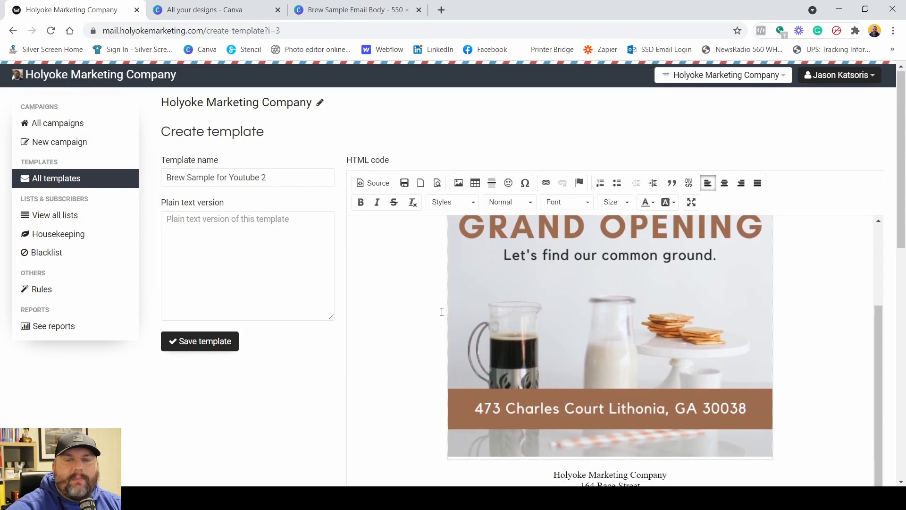
pyautogui.scroll(3, 587, 283)
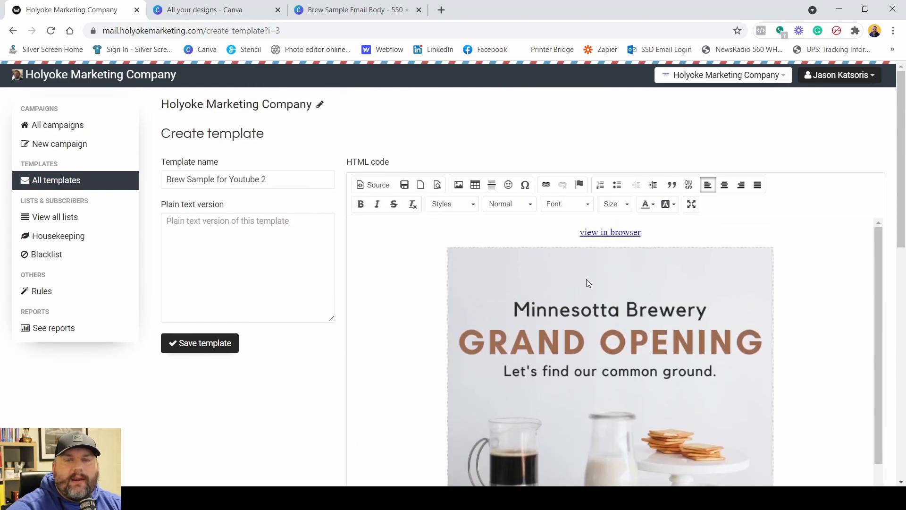
pyautogui.click(437, 185)
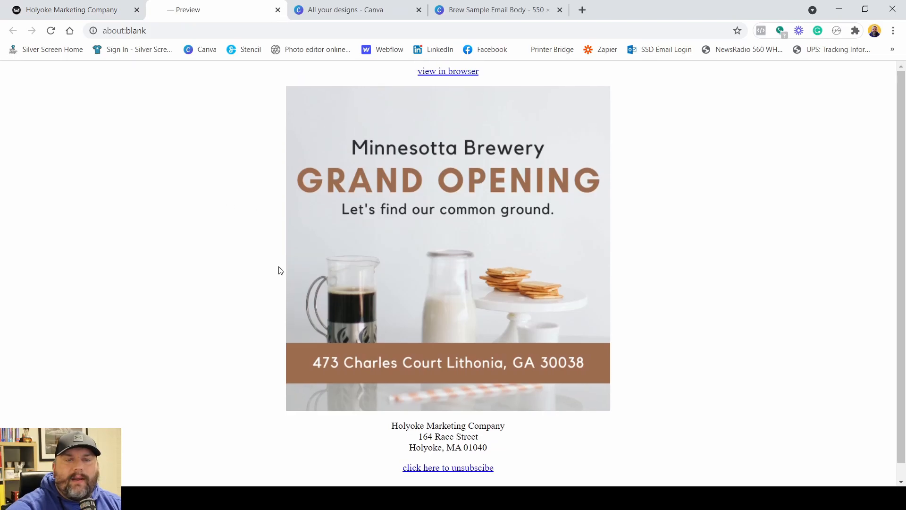
pyautogui.click(278, 10)
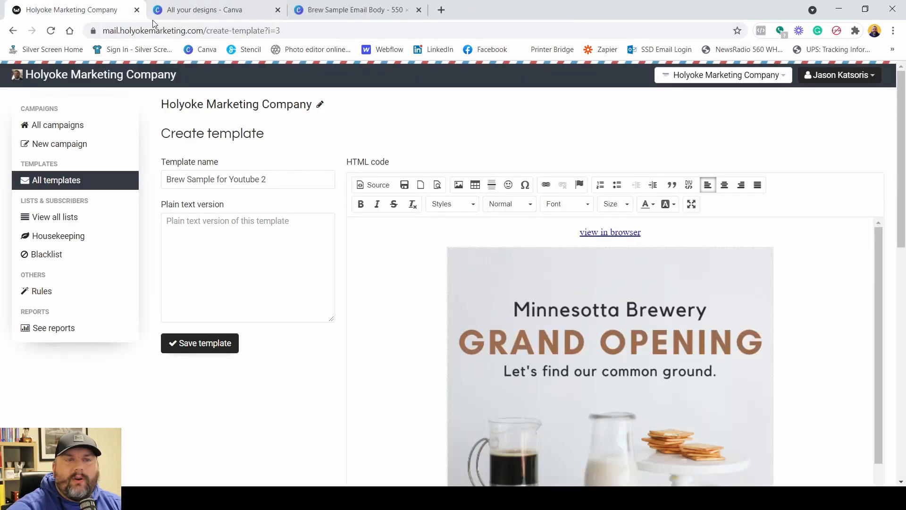
# Save the template and start a new campaign from Brew Sample for Youtube 2
pyautogui.click(211, 345)
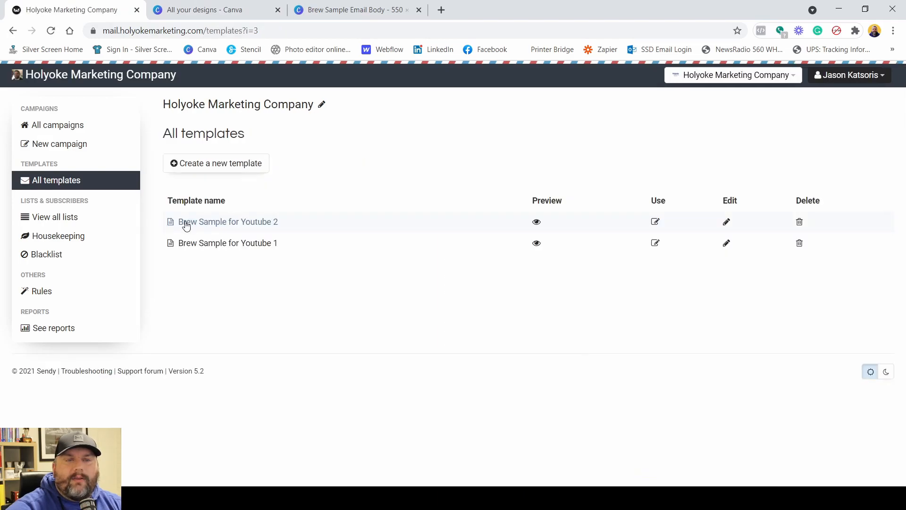
pyautogui.click(656, 222)
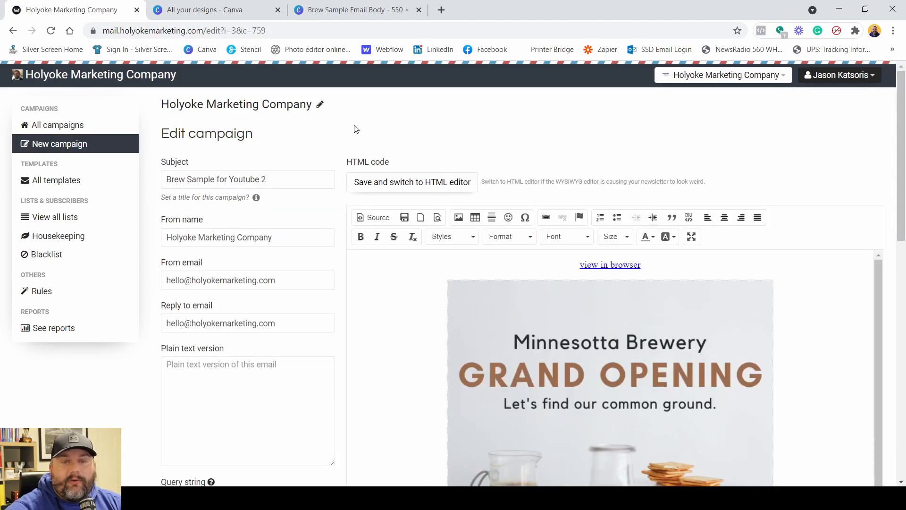
# Review the new campaign's content, subject, from name, from email and reply-to email fields
pyautogui.scroll(-10, 324, 289)
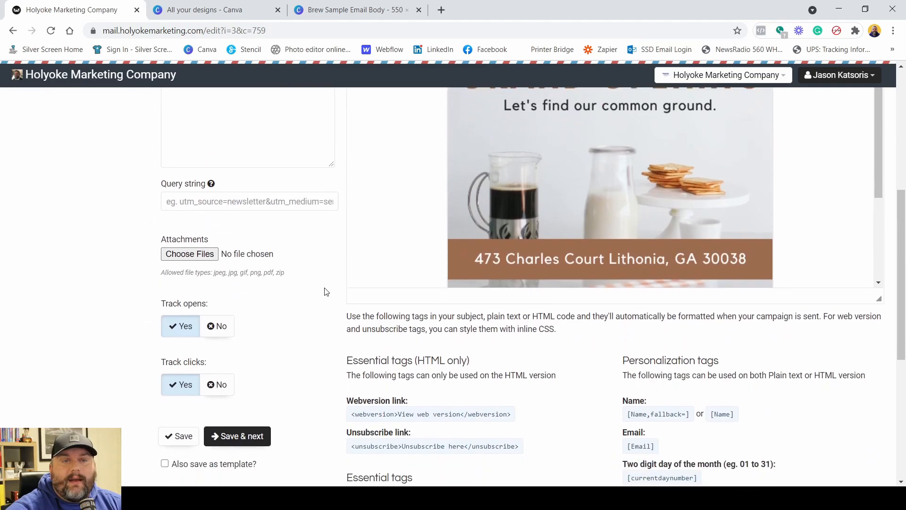
pyautogui.scroll(8, 354, 284)
pyautogui.scroll(3, 354, 284)
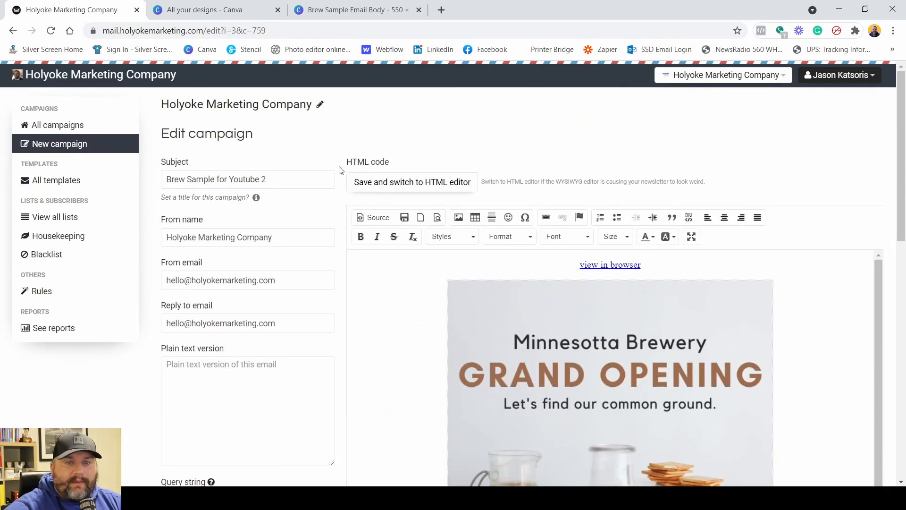
pyautogui.click(308, 181)
pyautogui.click(336, 160)
pyautogui.click(296, 179)
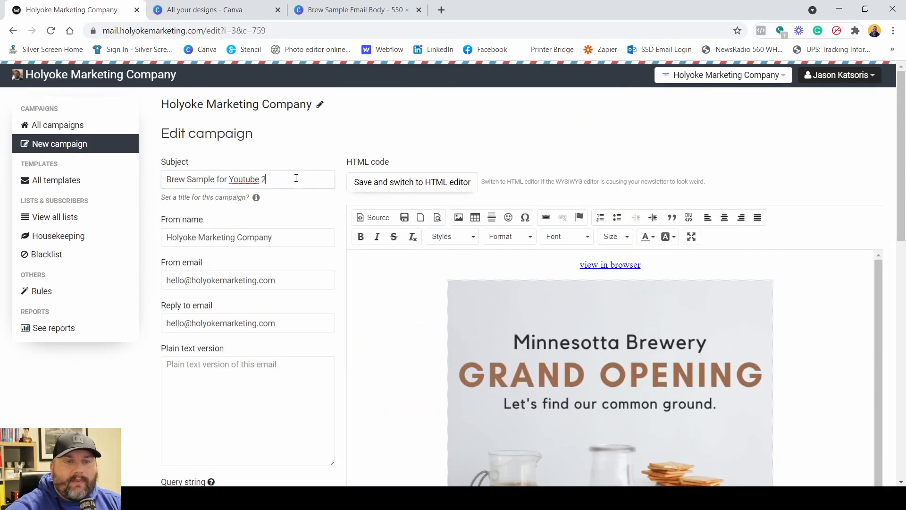
pyautogui.click(314, 236)
pyautogui.scroll(-3, 345, 226)
pyautogui.click(309, 167)
pyautogui.click(310, 207)
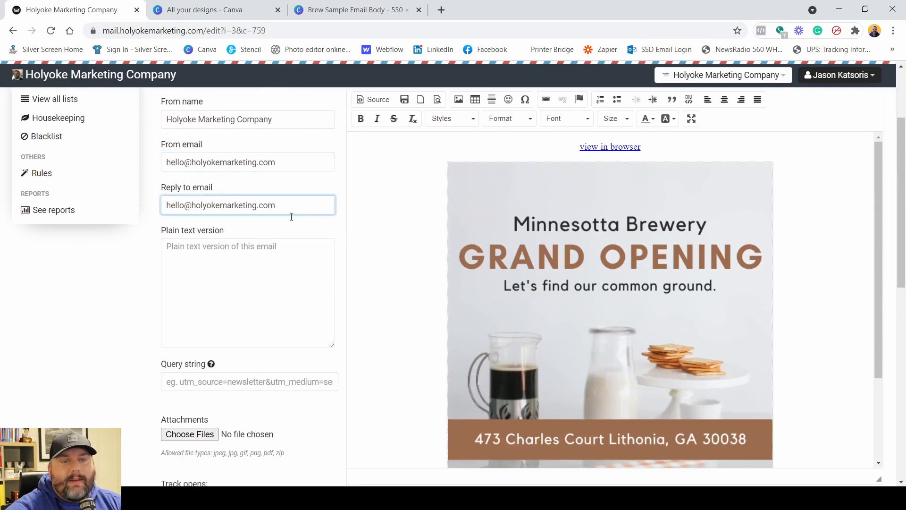
# Check the plain text, attachment and tracking options, then save the campaign and continue to its sending page
pyautogui.scroll(-10, 120, 282)
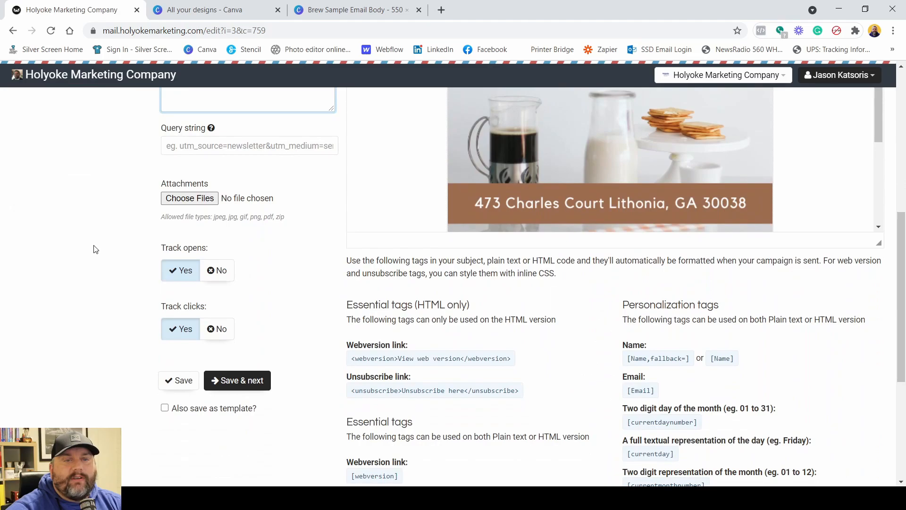
pyautogui.scroll(10, 112, 251)
pyautogui.scroll(-10, 579, 261)
pyautogui.click(237, 380)
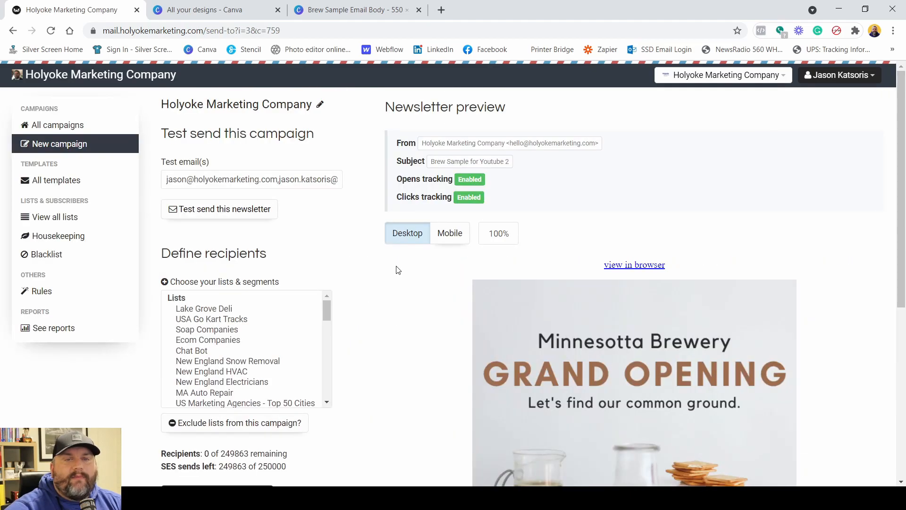
# Review the newsletter preview, open its view-in-browser version, test the image link and return to the web version
pyautogui.scroll(-5, 396, 270)
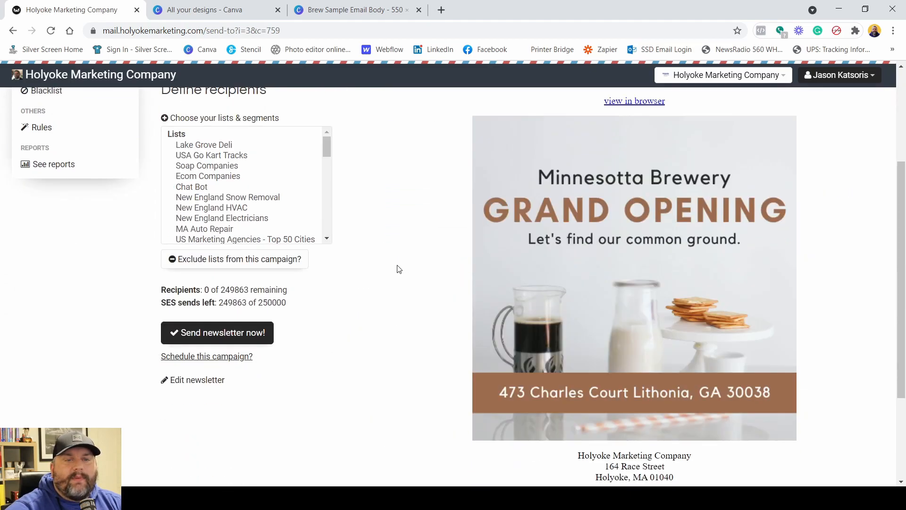
pyautogui.scroll(5, 398, 269)
pyautogui.click(630, 267)
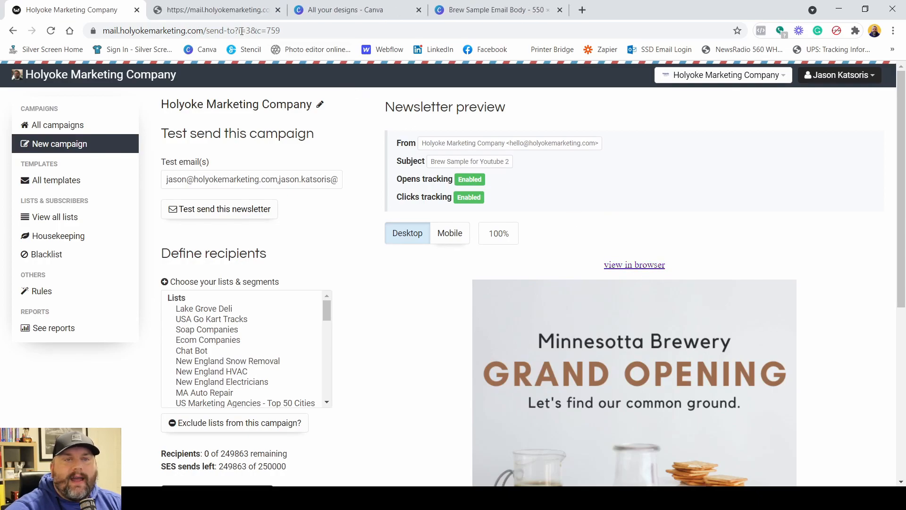
pyautogui.click(215, 11)
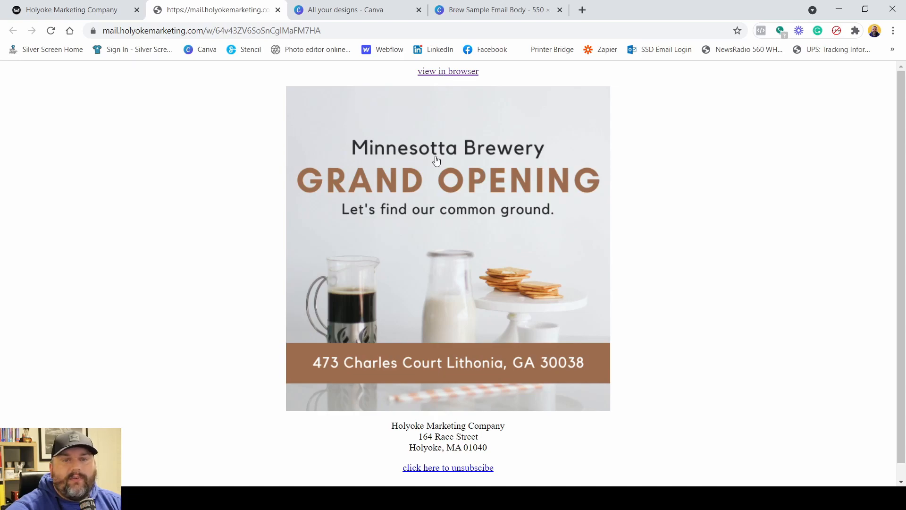
pyautogui.click(457, 190)
pyautogui.click(221, 10)
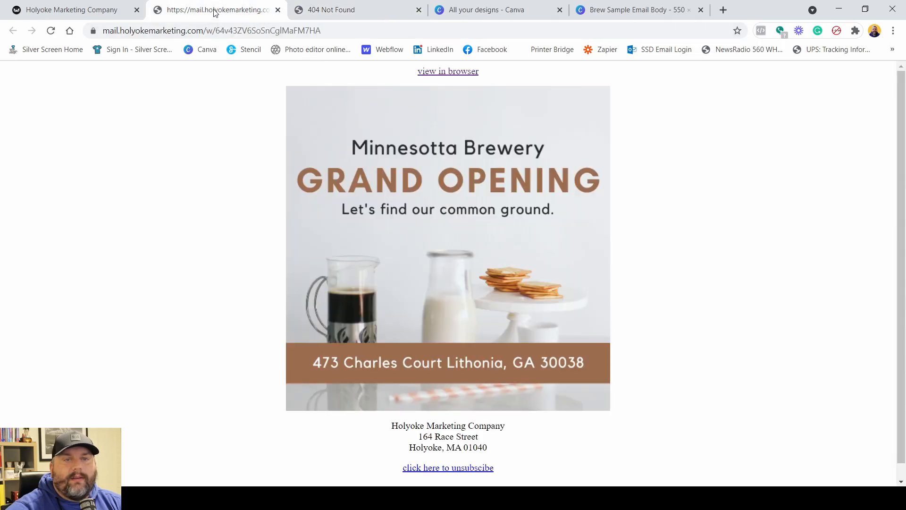
pyautogui.click(70, 10)
pyautogui.click(211, 310)
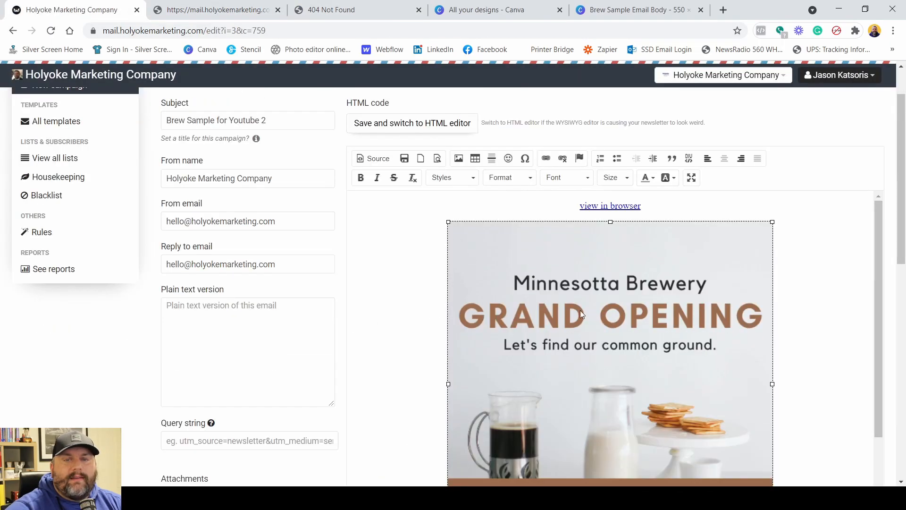
pyautogui.click(546, 158)
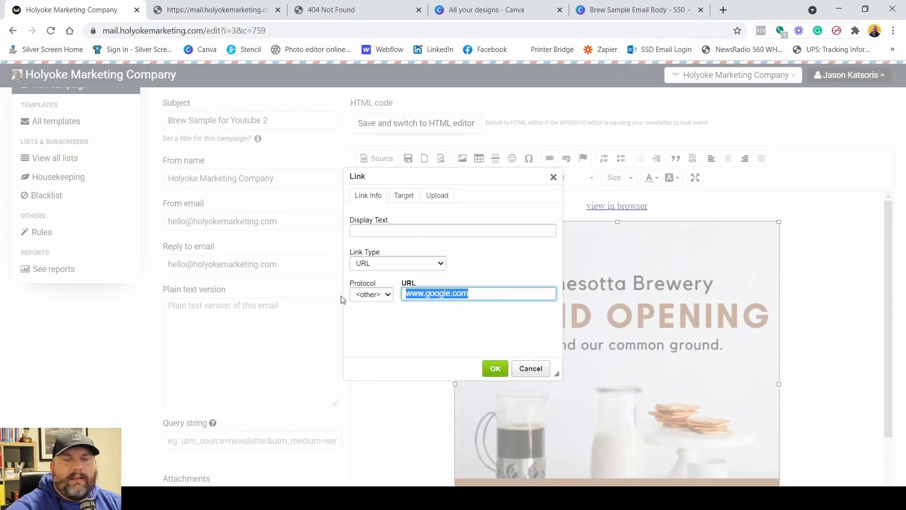
pyautogui.click(371, 295)
pyautogui.click(383, 316)
pyautogui.click(490, 293)
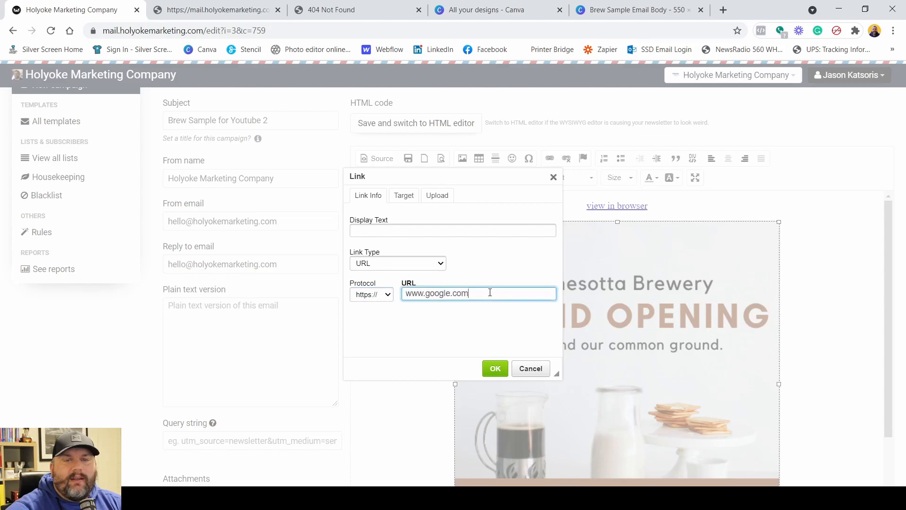
pyautogui.click(494, 369)
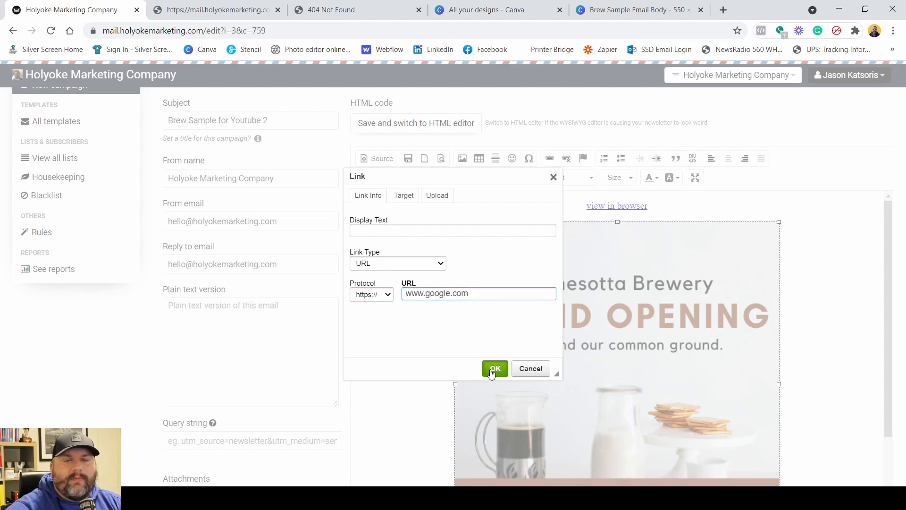
pyautogui.scroll(-10, 233, 263)
pyautogui.click(240, 263)
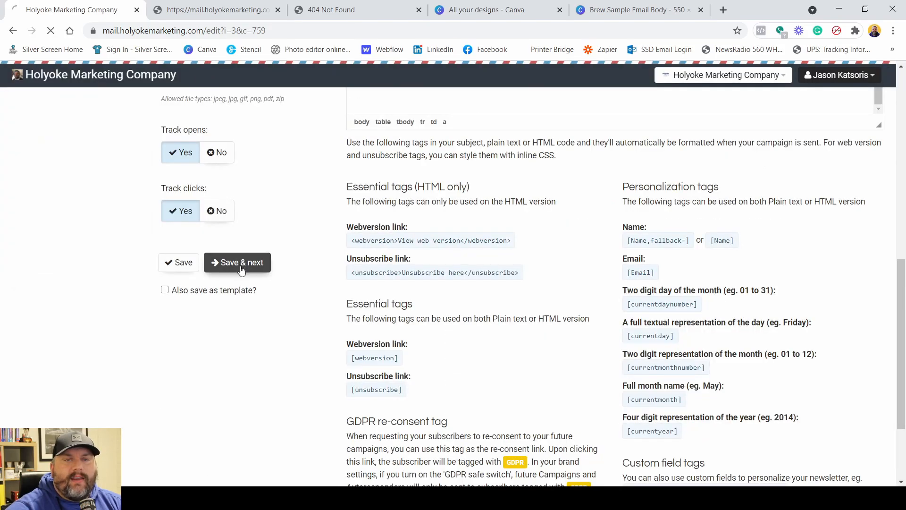
# Close the 404 page, reload the newsletter's web version, retest the image link and close the page it opens
pyautogui.click(418, 10)
pyautogui.click(243, 15)
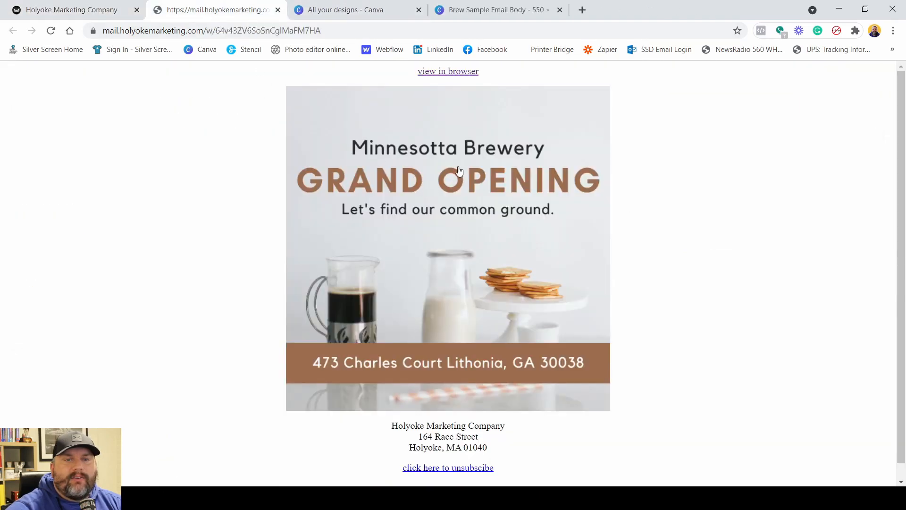
pyautogui.click(54, 31)
pyautogui.click(435, 189)
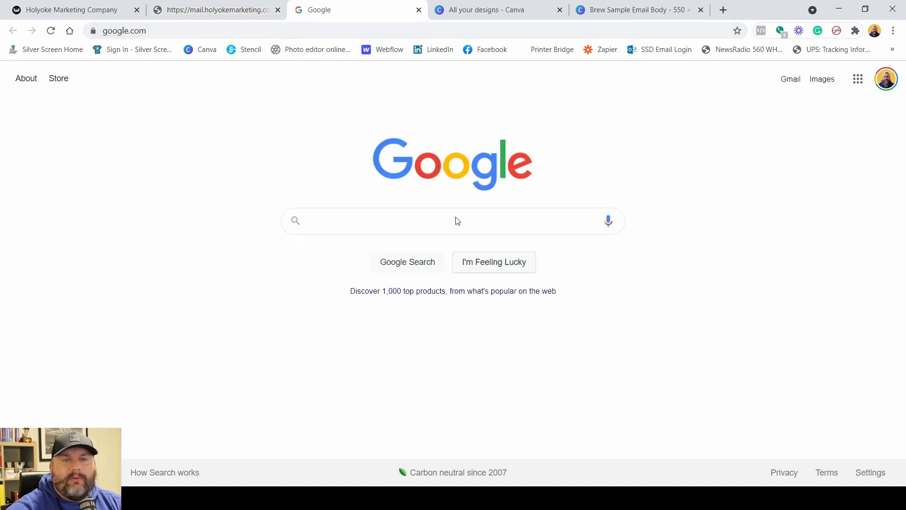
pyautogui.click(419, 10)
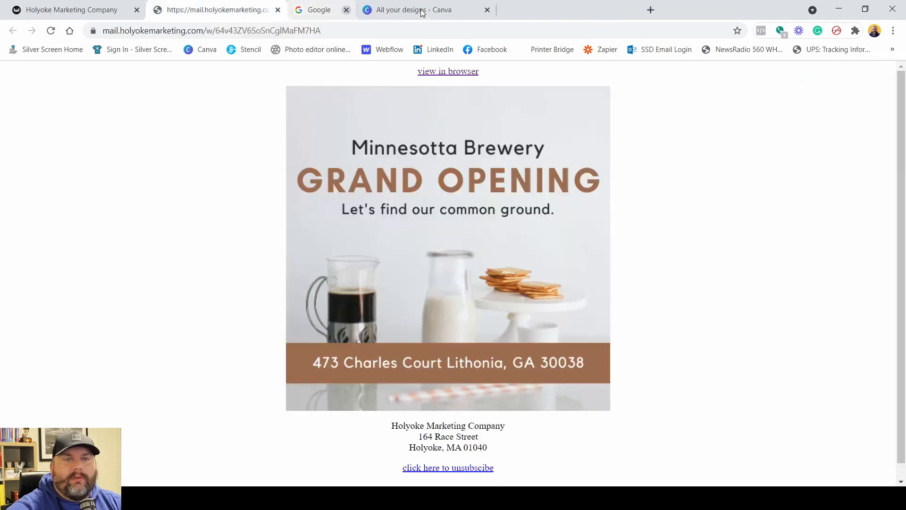
# Test the "click here to unsubscibe" link in the web version and close the resulting page
pyautogui.scroll(-1, 169, 270)
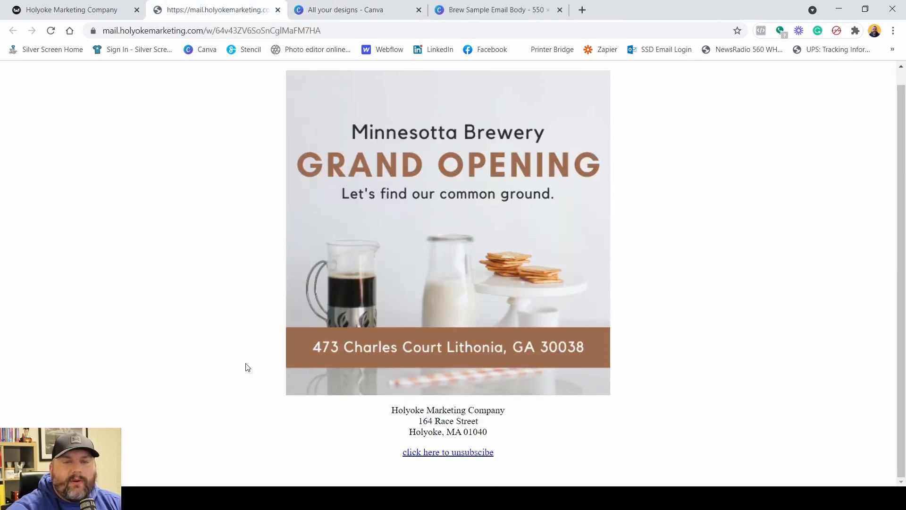
pyautogui.click(454, 454)
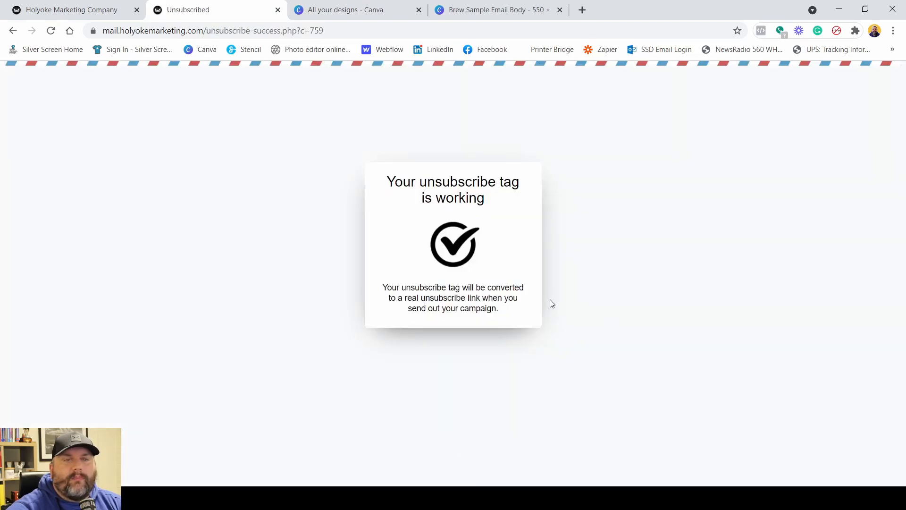
pyautogui.hotkey('ctrl', 'w')
# Send the newsletter to the test addresses and open the received Brew Sample for Youtube 2 email in Gmail
pyautogui.click(219, 210)
pyautogui.click(500, 10)
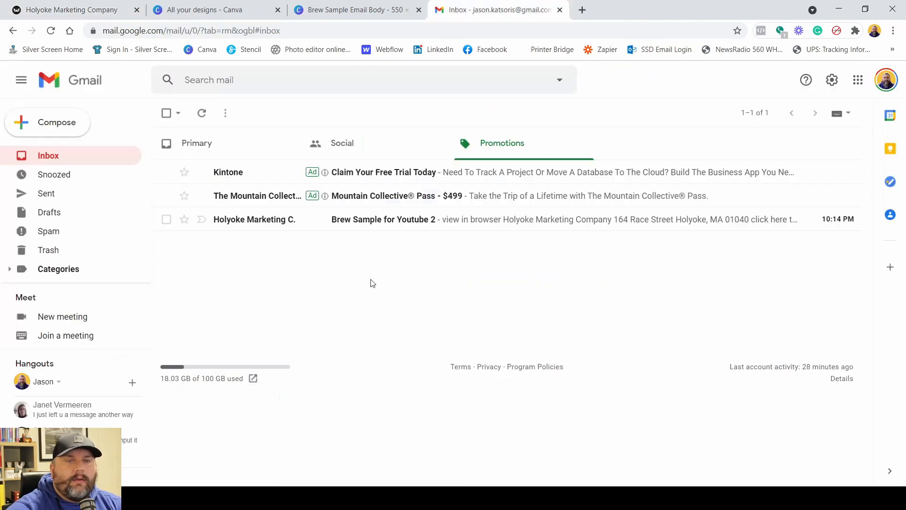
pyautogui.click(488, 224)
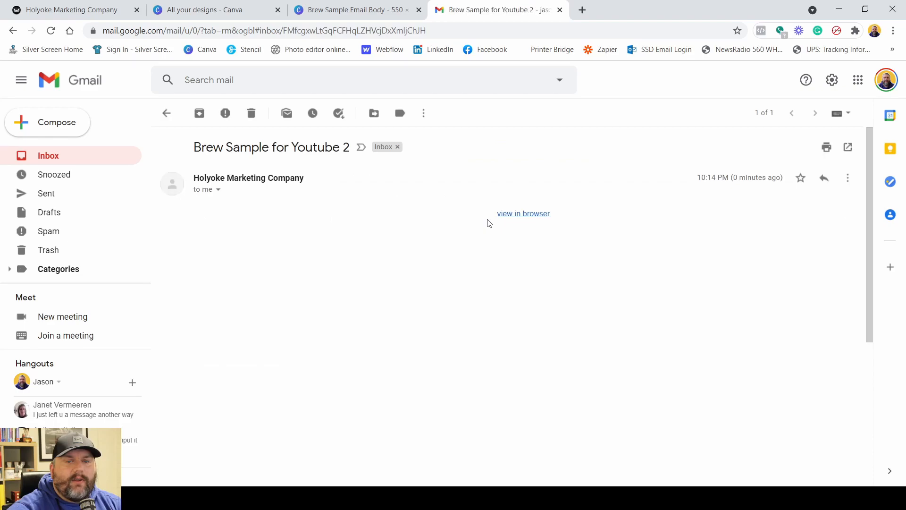
# Look through the received email, open its view-in-browser version and return to Gmail to check the rest of the message
pyautogui.scroll(-1, 305, 266)
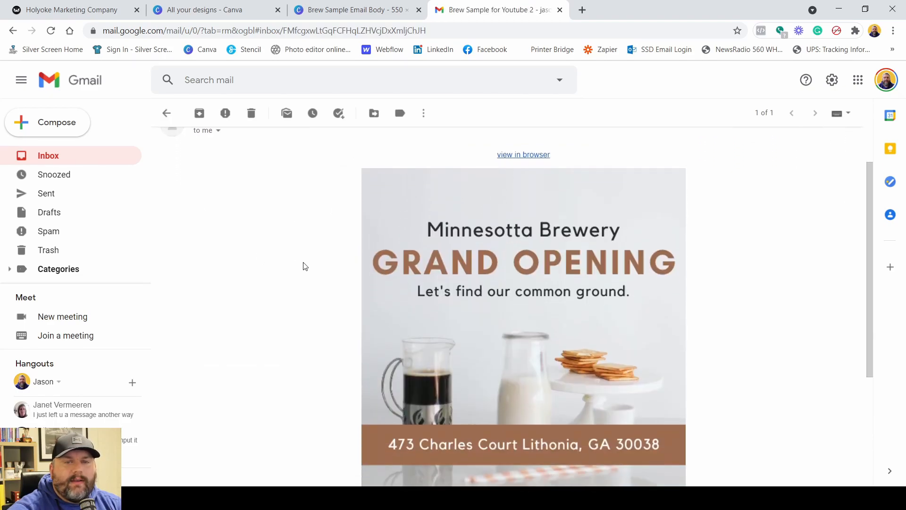
pyautogui.scroll(-3, 304, 267)
pyautogui.scroll(4, 305, 272)
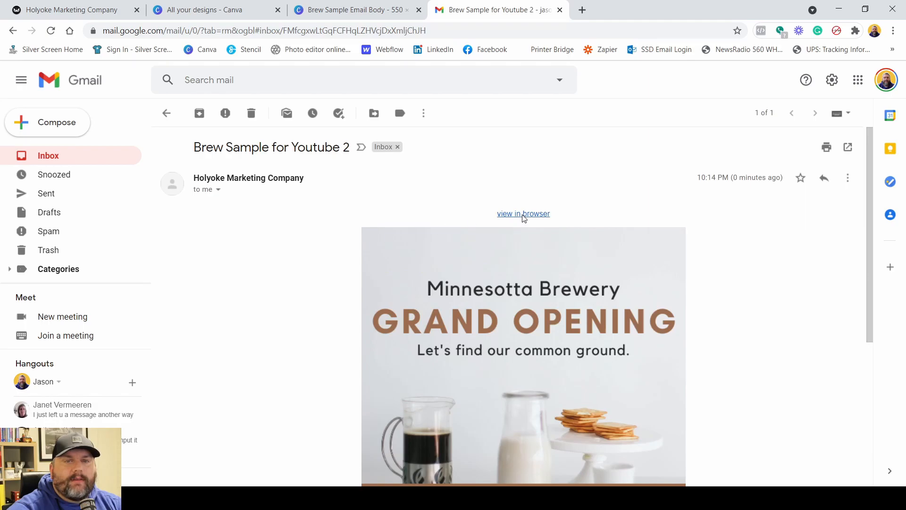
pyautogui.click(523, 214)
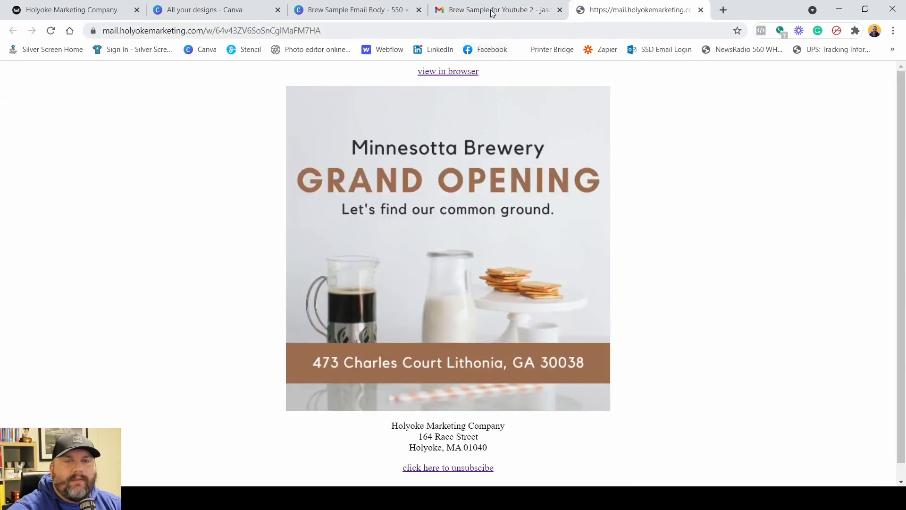
pyautogui.click(491, 10)
pyautogui.scroll(-5, 520, 421)
pyautogui.click(520, 370)
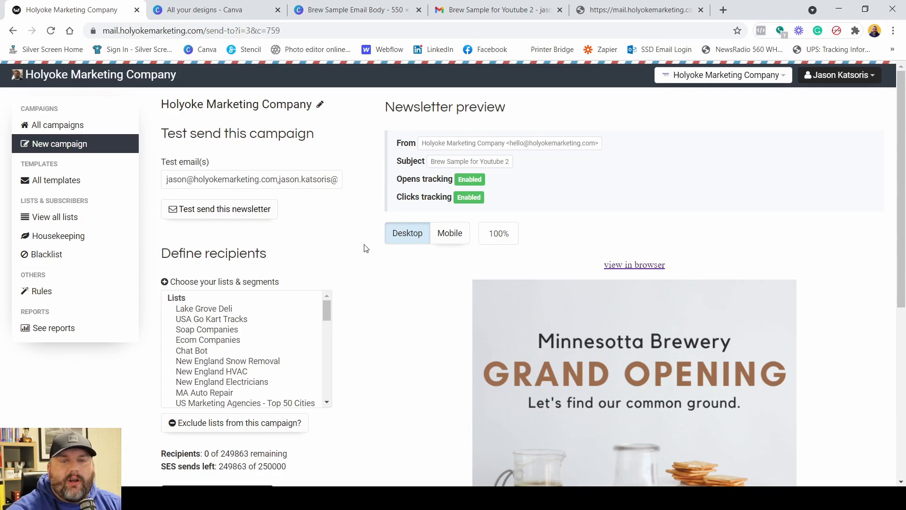
# Back in Sendy, preview the newsletter in mobile view at a width of 600 and check it to the unsubscribe link
pyautogui.scroll(-5, 427, 291)
pyautogui.scroll(5, 472, 330)
pyautogui.click(445, 235)
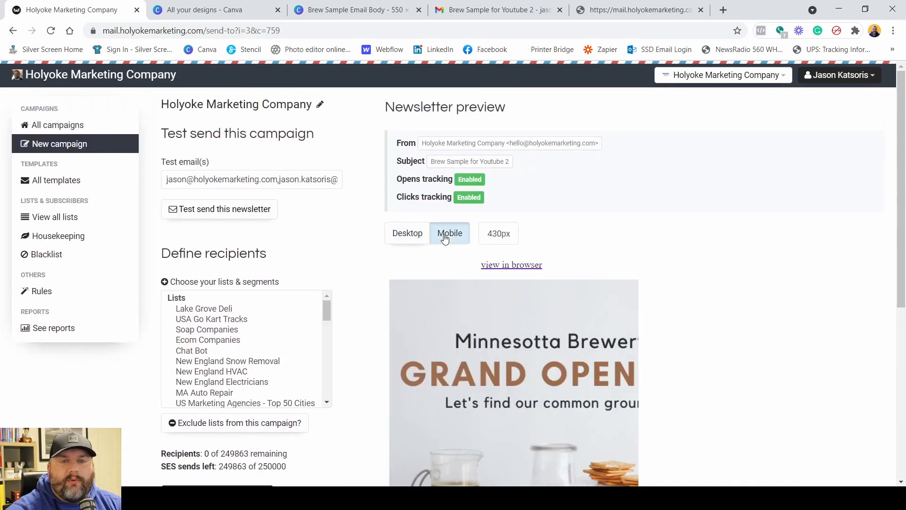
pyautogui.doubleClick(489, 235)
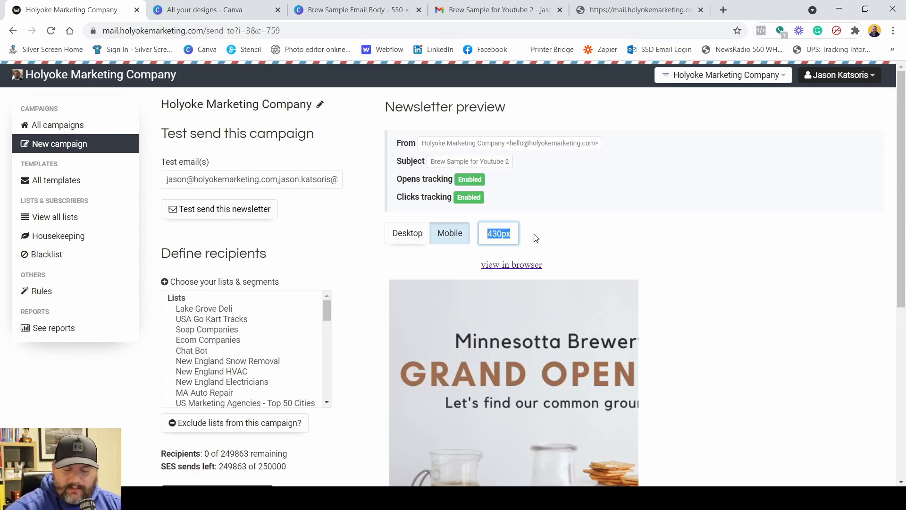
pyautogui.write('600')
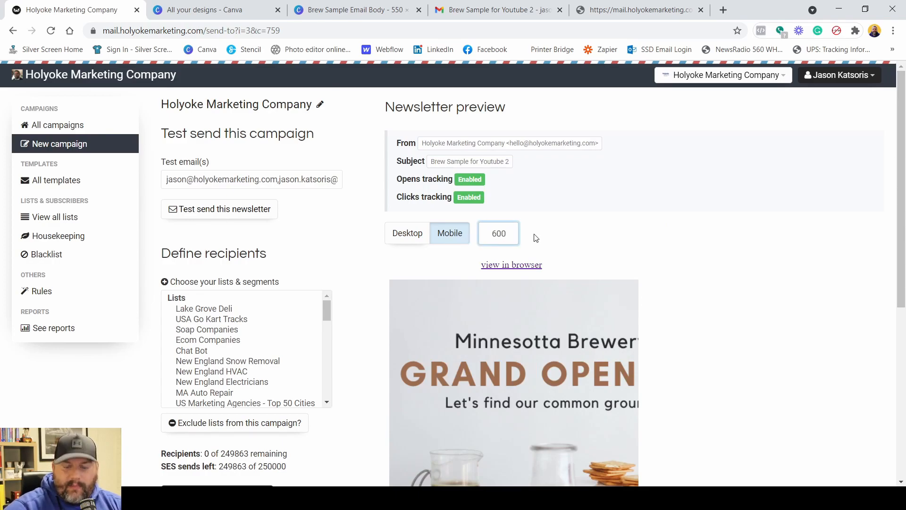
pyautogui.press('Return')
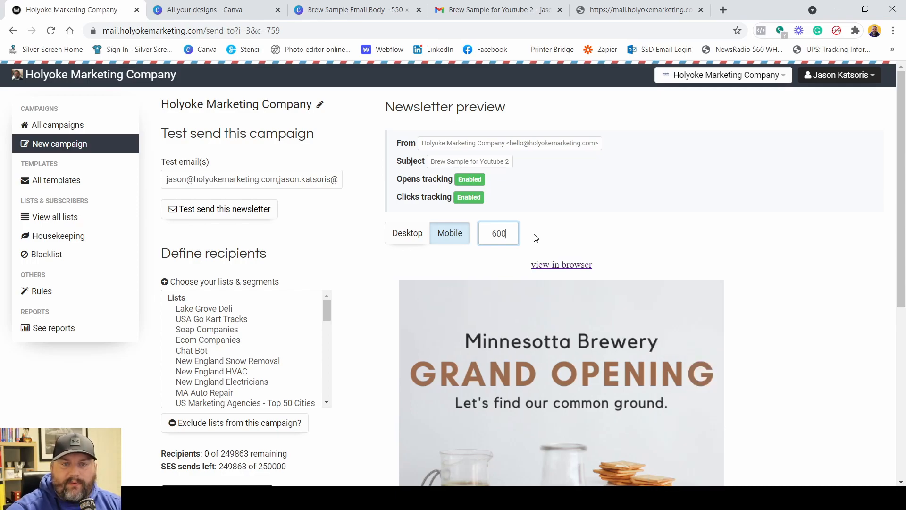
pyautogui.scroll(-6, 531, 245)
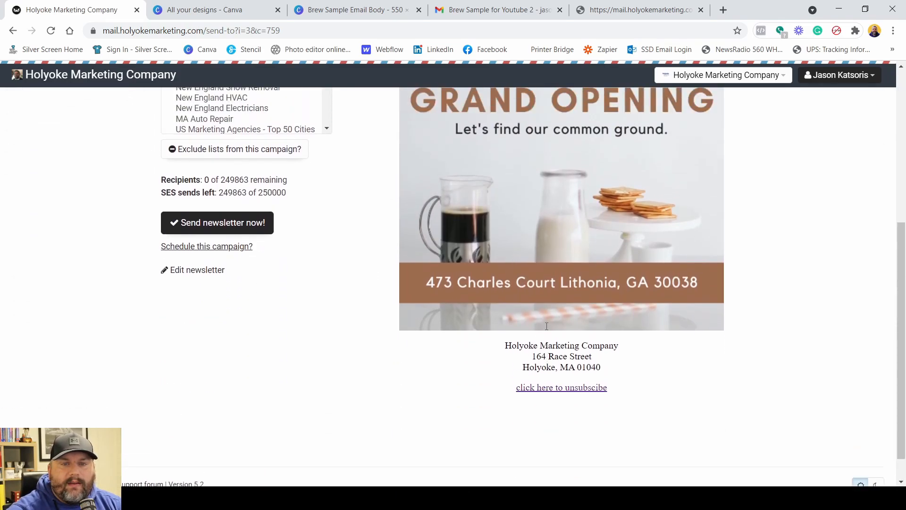
pyautogui.scroll(6, 595, 308)
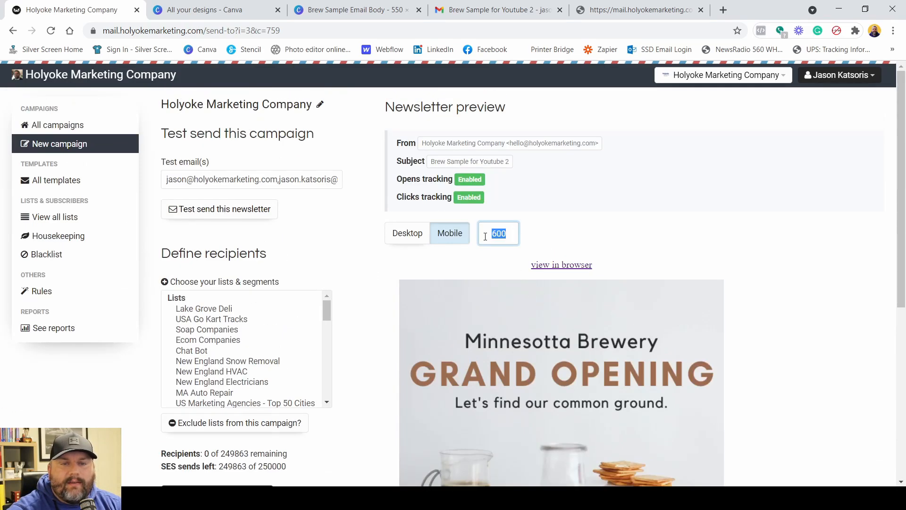
# Preview the mobile version at a width of 300 and inspect the whole newsletter at that size
pyautogui.press('Return')
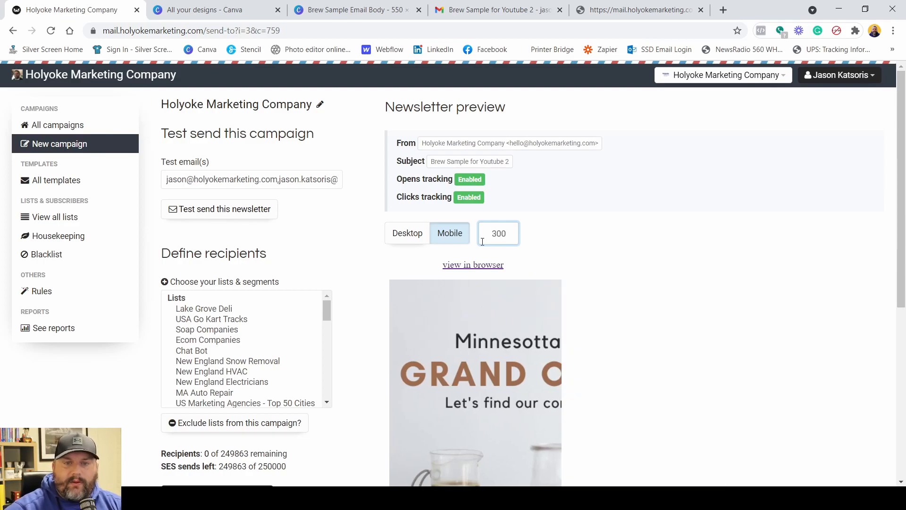
pyautogui.scroll(-6, 517, 315)
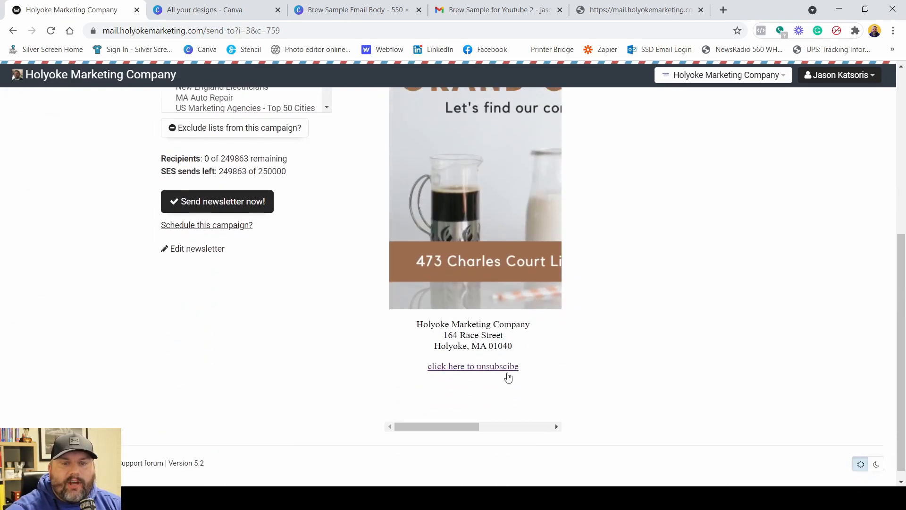
pyautogui.moveTo(445, 428)
pyautogui.mouseDown()
pyautogui.moveTo(523, 429)
pyautogui.moveTo(444, 428)
pyautogui.mouseUp()
pyautogui.scroll(6, 549, 397)
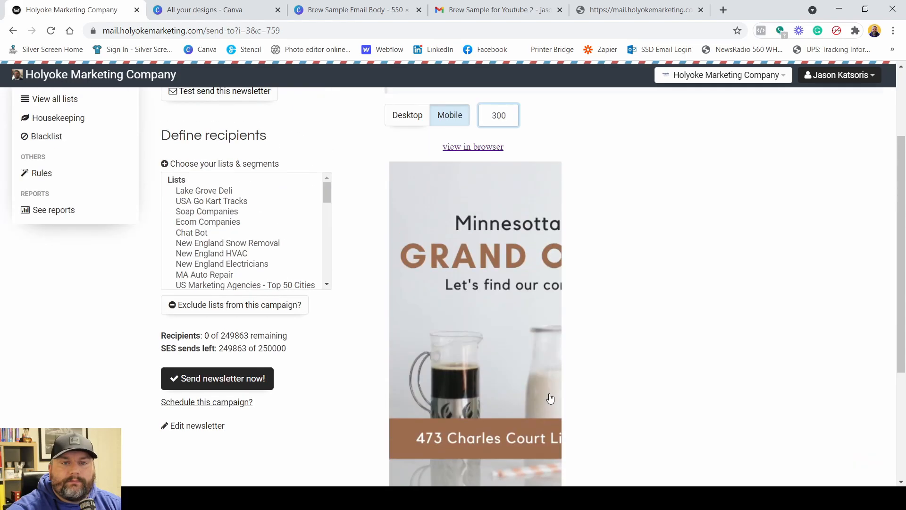
# Set the mobile preview width back to 600 and review the newsletter, recipient lists and sending options
pyautogui.click(457, 237)
pyautogui.scroll(-6, 474, 356)
pyautogui.scroll(1, 662, 335)
pyautogui.scroll(5, 662, 336)
pyautogui.scroll(-5, 637, 328)
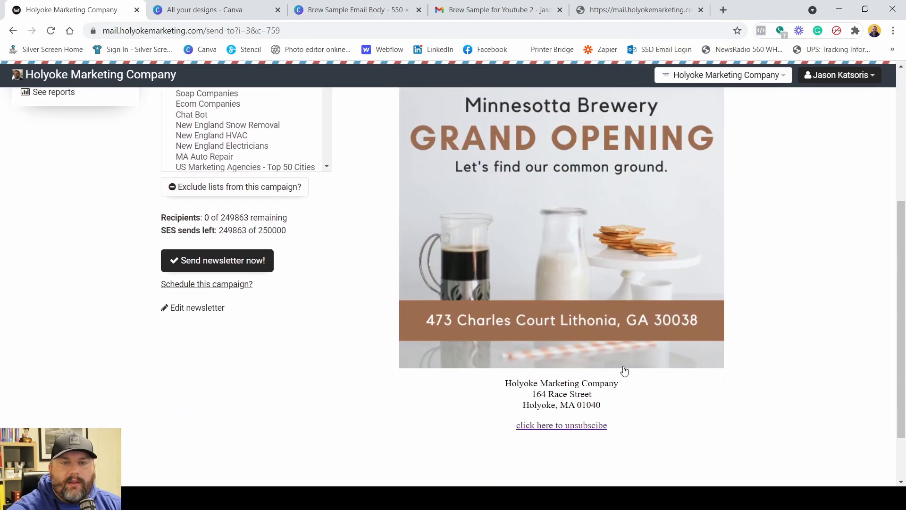
pyautogui.scroll(5, 623, 370)
pyautogui.scroll(-2, 576, 357)
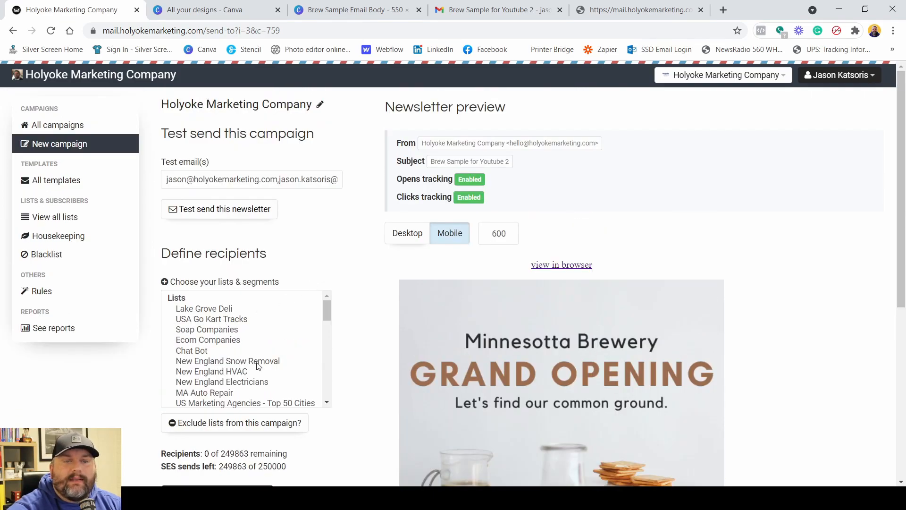
pyautogui.scroll(-5, 375, 293)
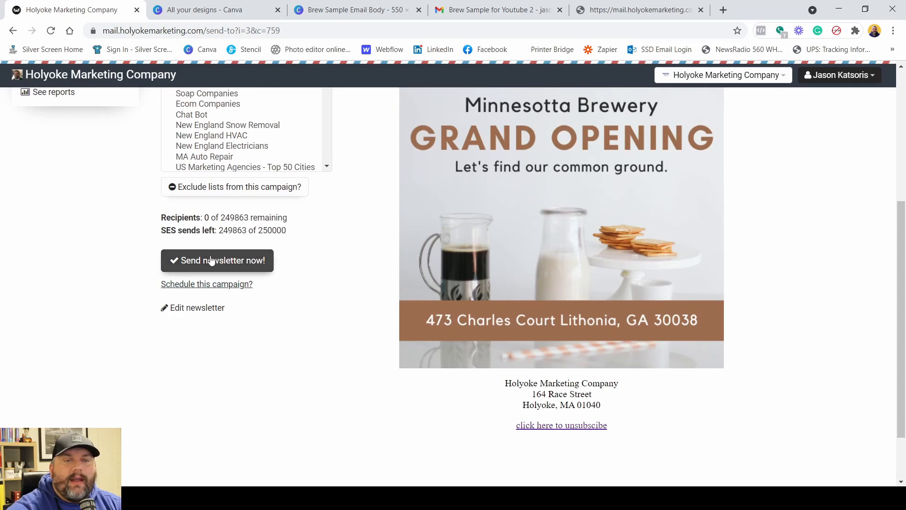